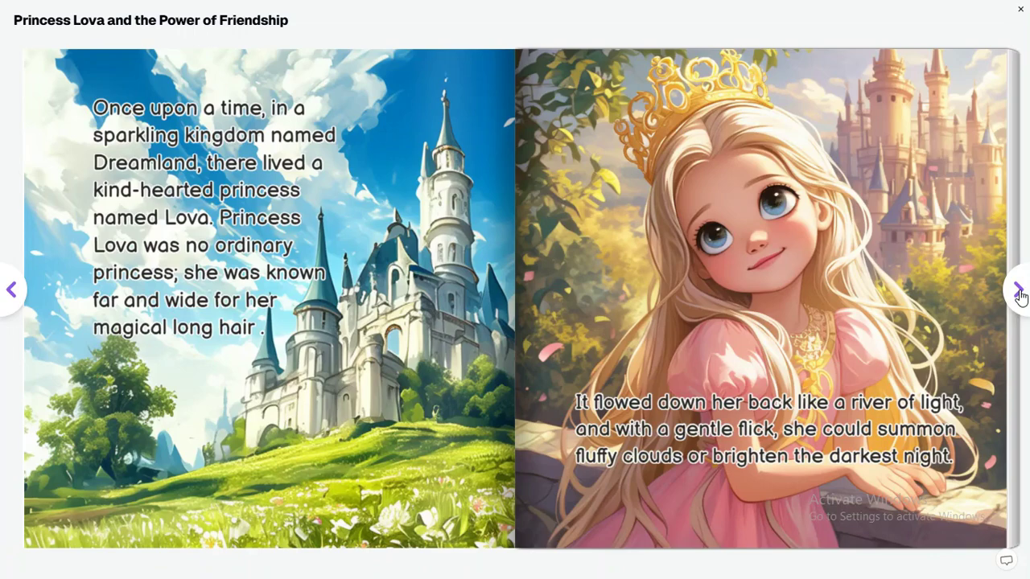
# Turn the Princess Lova flipbook preview to its next spread
pyautogui.click(1019, 294)
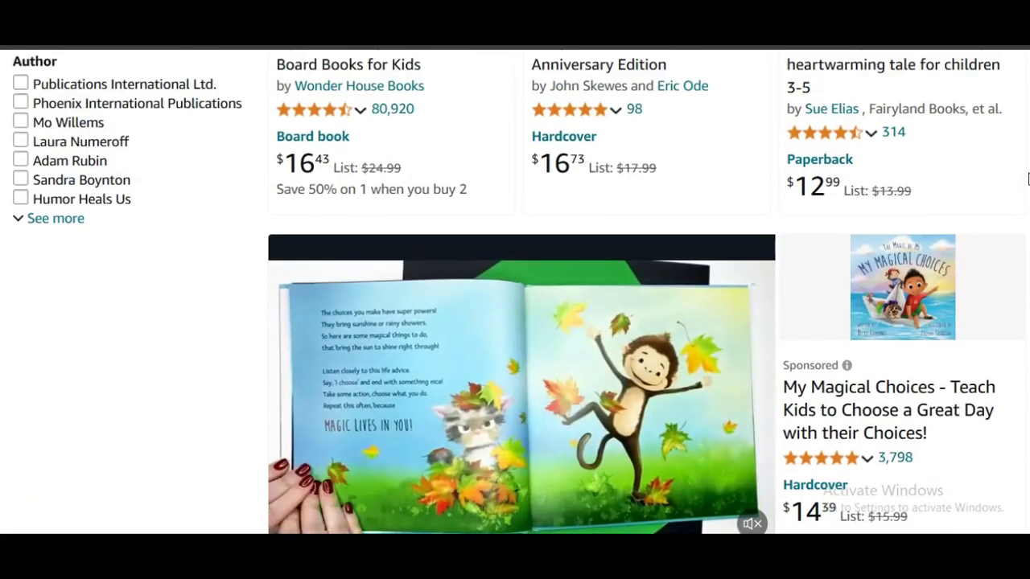
# Scroll down the Amazon children's book results to the sponsored My Magical Choices listing
pyautogui.scroll(-1, 1028, 180)
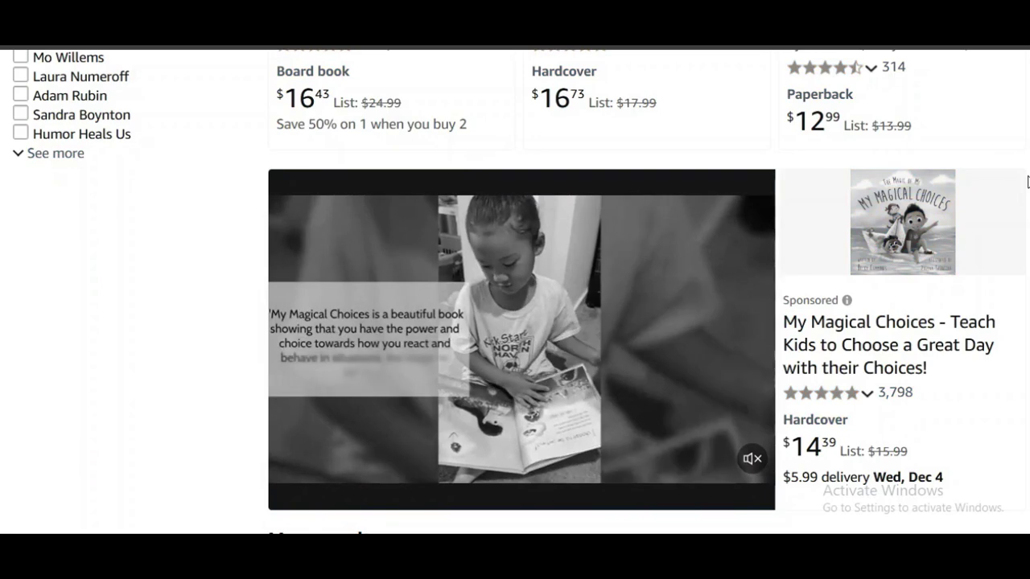
pyautogui.scroll(-1, 1027, 182)
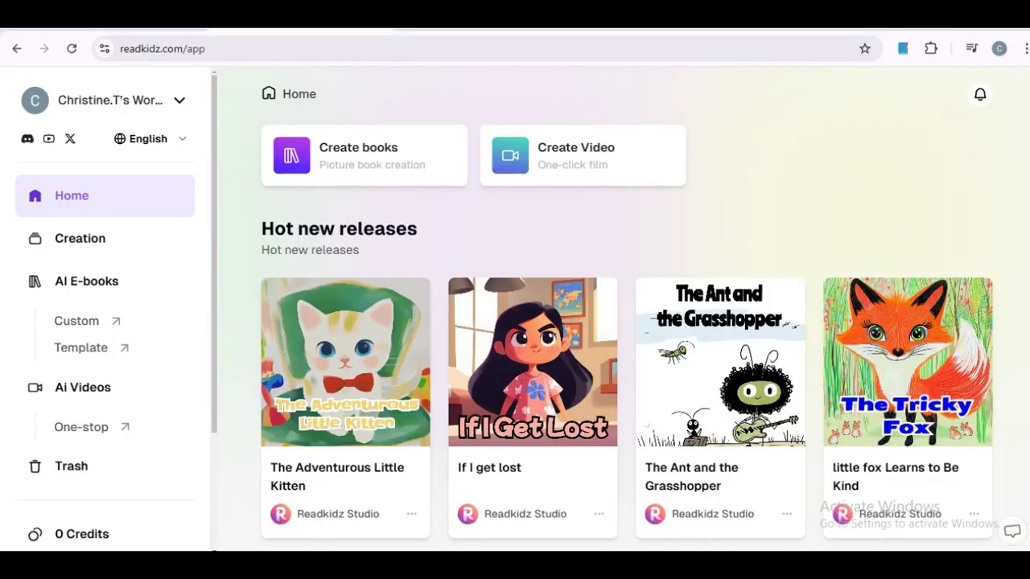
# Scroll through the Home page template shelves, then back up to the top
pyautogui.scroll(-3, 627, 306)
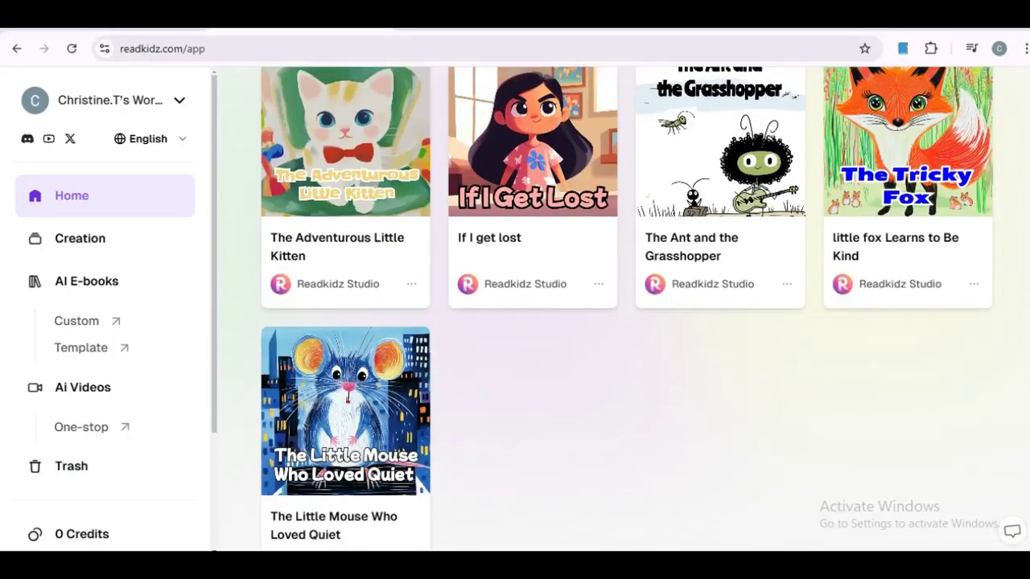
pyautogui.scroll(-7, 628, 306)
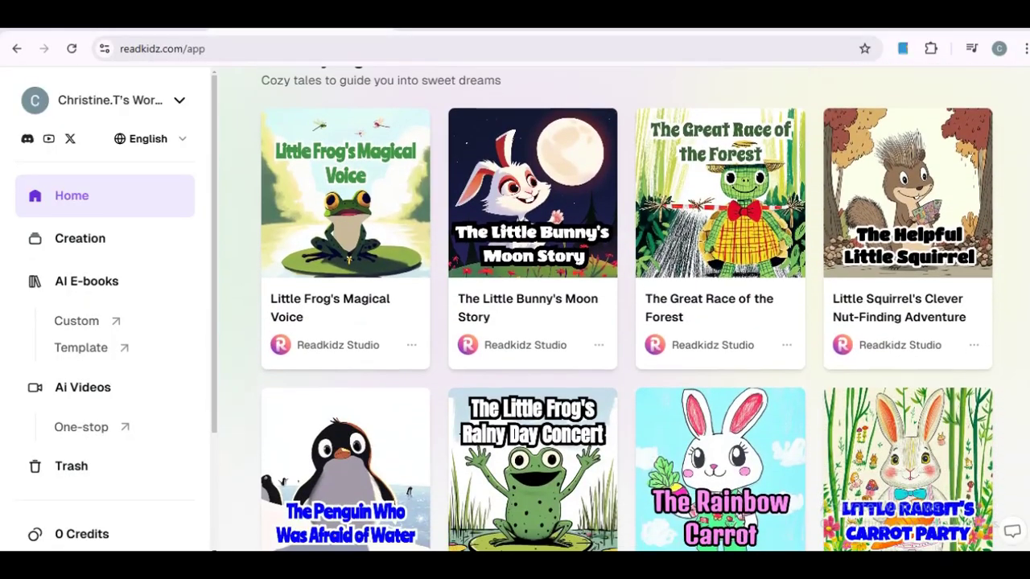
pyautogui.scroll(-10, 627, 306)
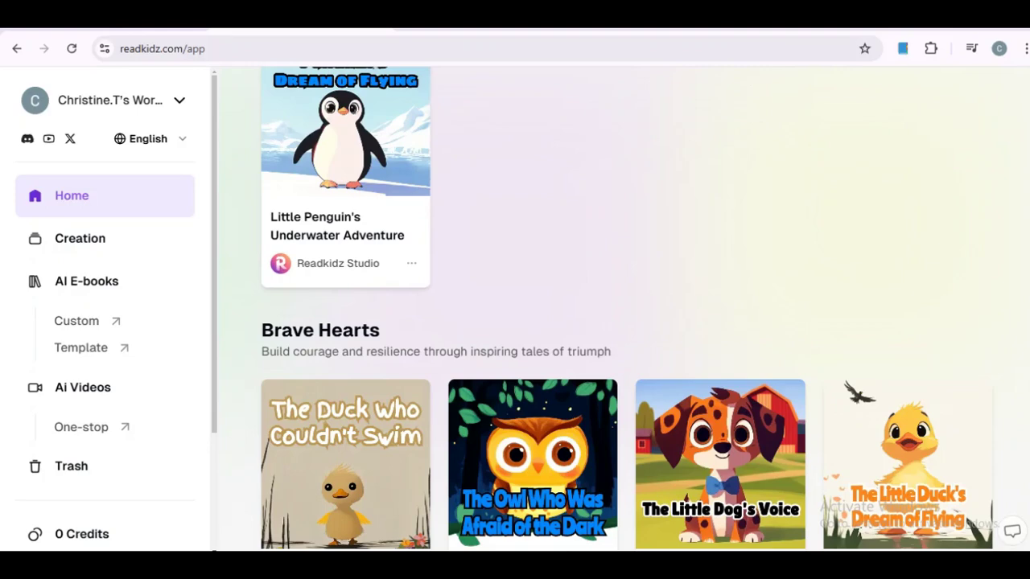
pyautogui.scroll(-5, 628, 306)
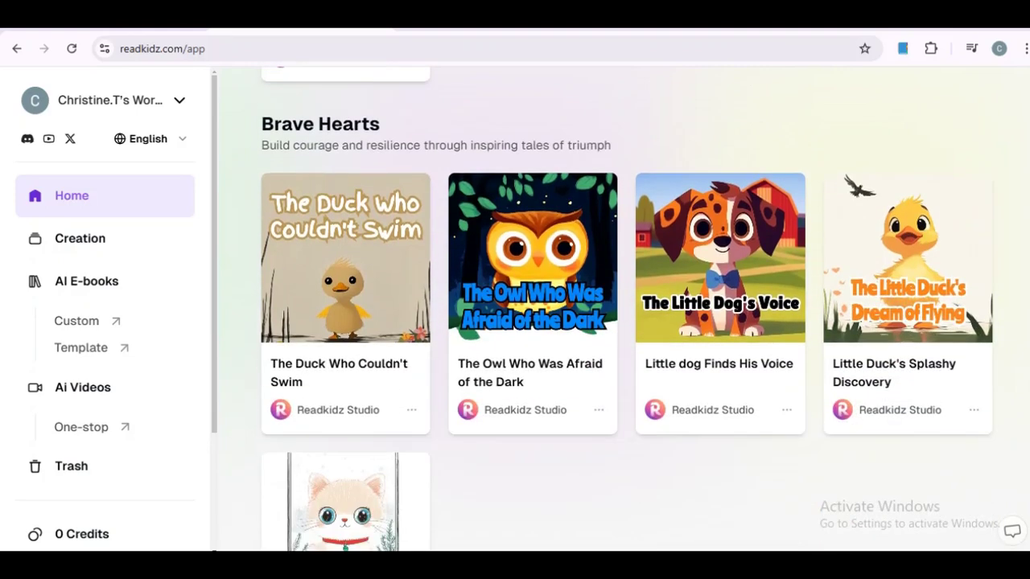
pyautogui.scroll(20, 627, 305)
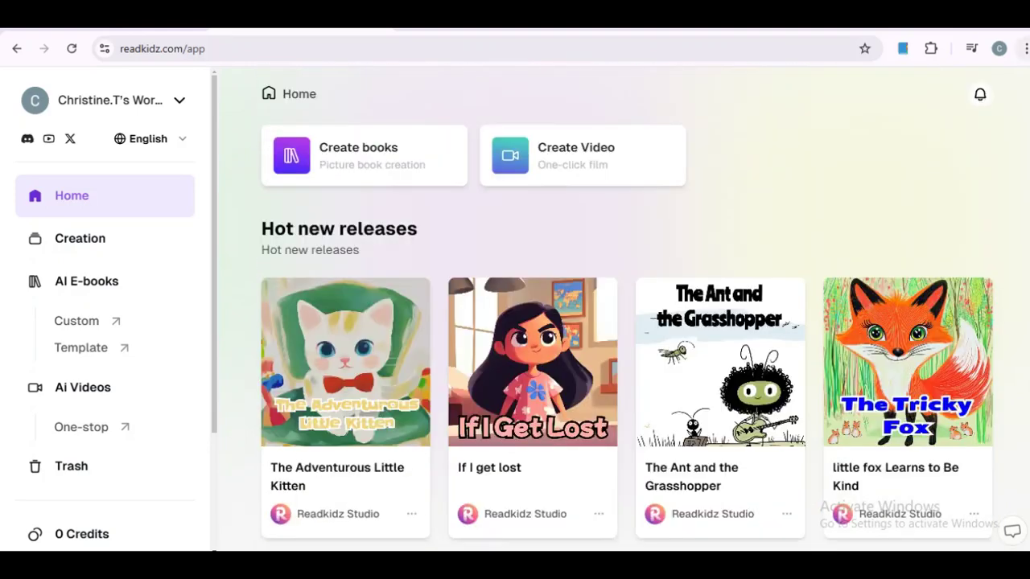
# Start a new picture book as a custom AI-written story
pyautogui.click(344, 146)
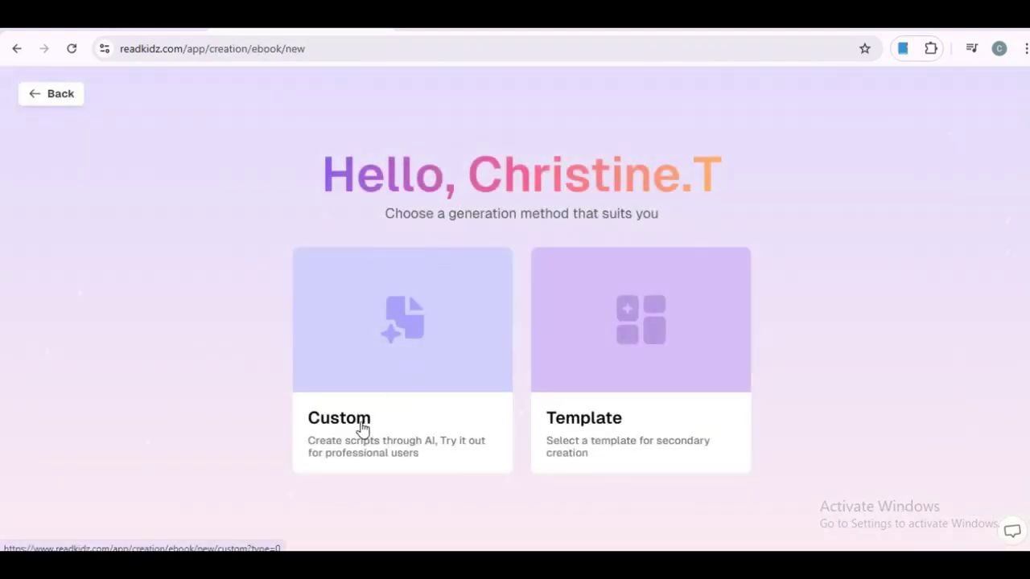
pyautogui.click(426, 322)
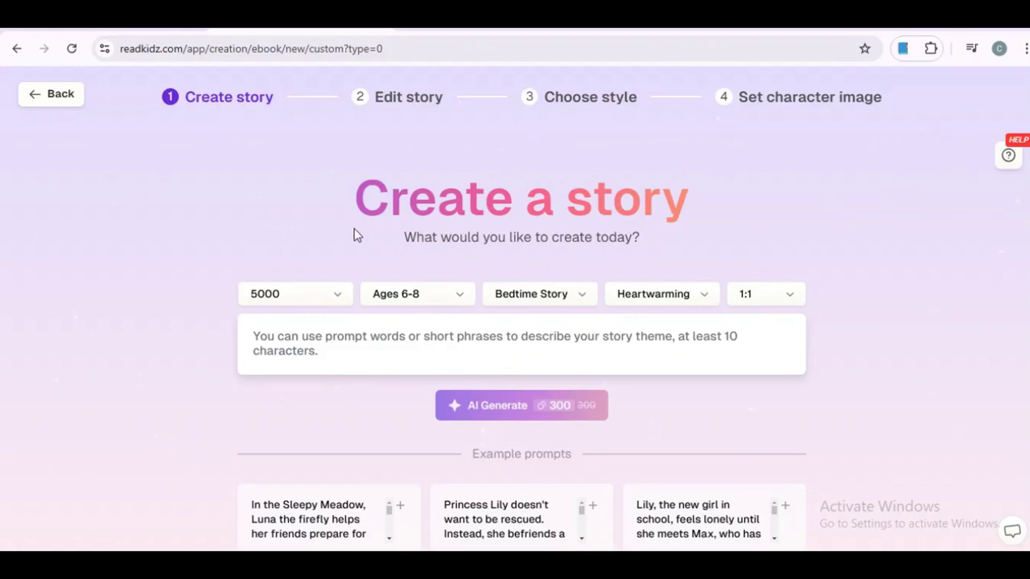
pyautogui.moveTo(355, 195); pyautogui.dragTo(680, 200)
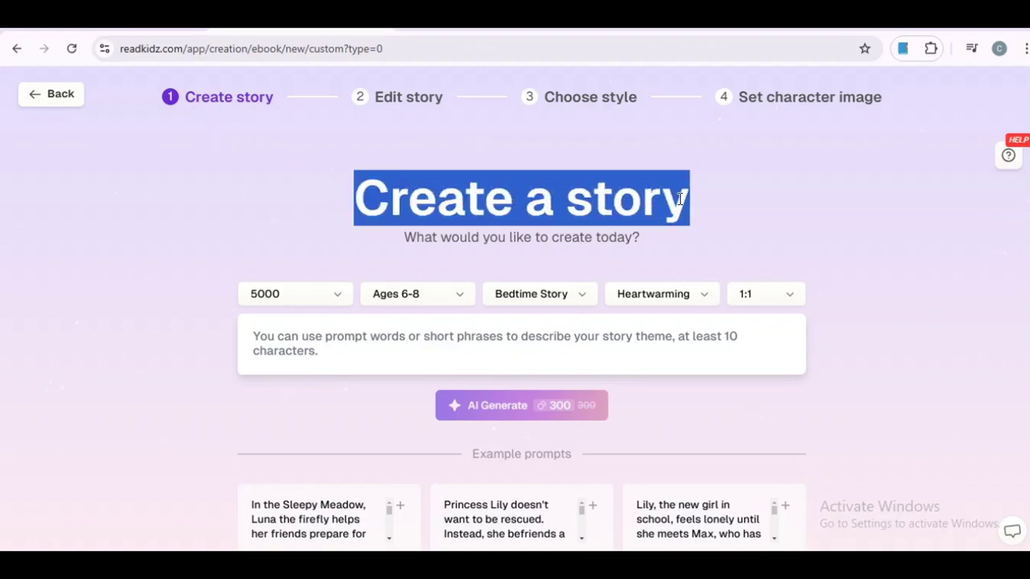
# Set the story to 5000 length, Ages 3-5, Bedtime Story, Heartwarming, with 1:1 page size
pyautogui.click(336, 295)
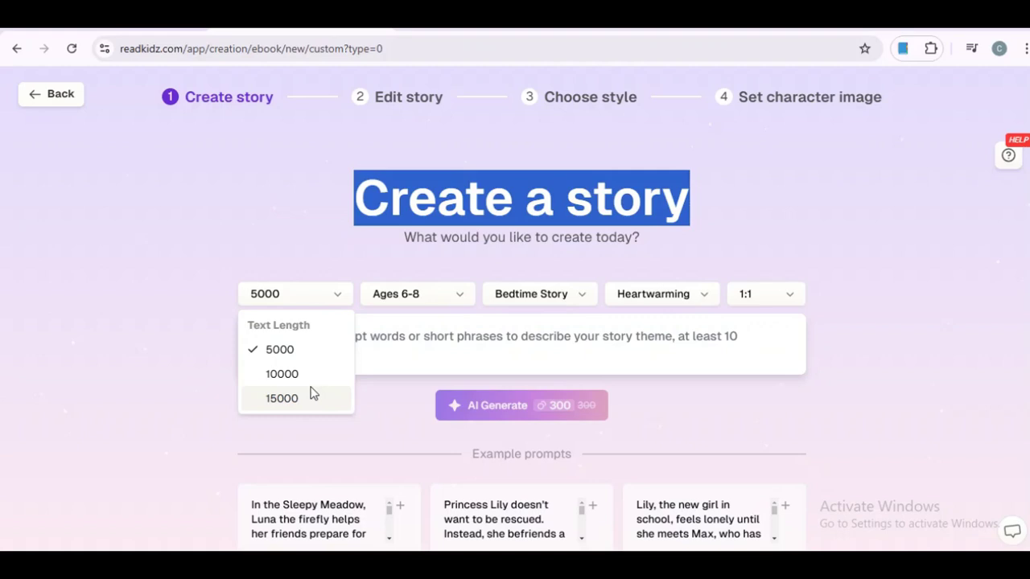
pyautogui.click(460, 297)
pyautogui.click(461, 298)
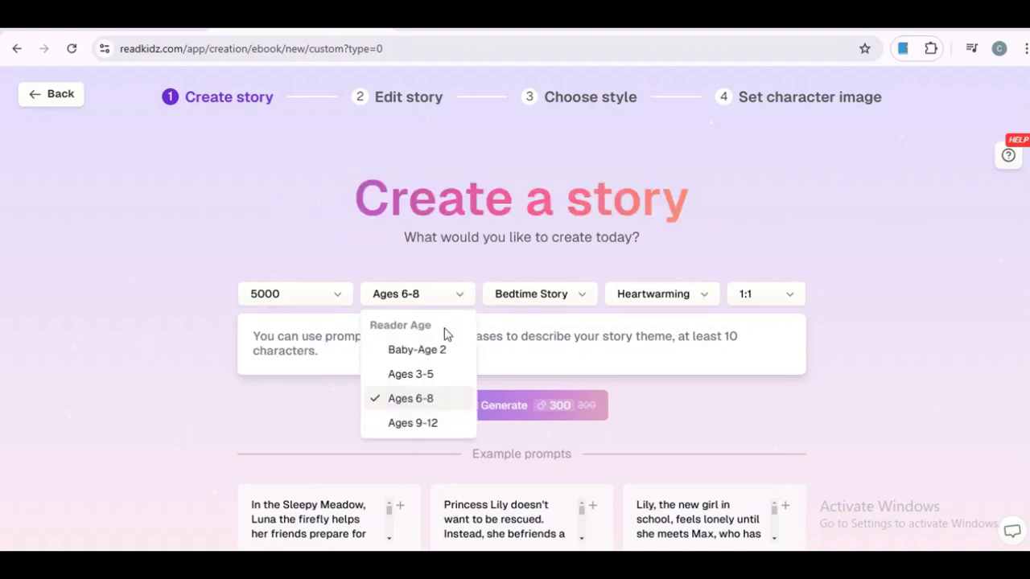
pyautogui.click(394, 376)
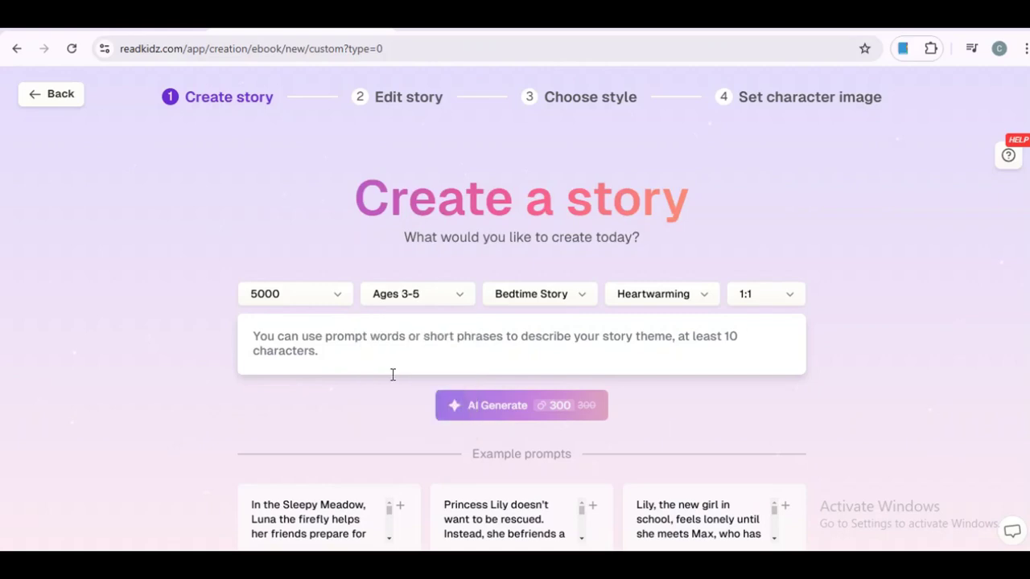
pyautogui.click(582, 296)
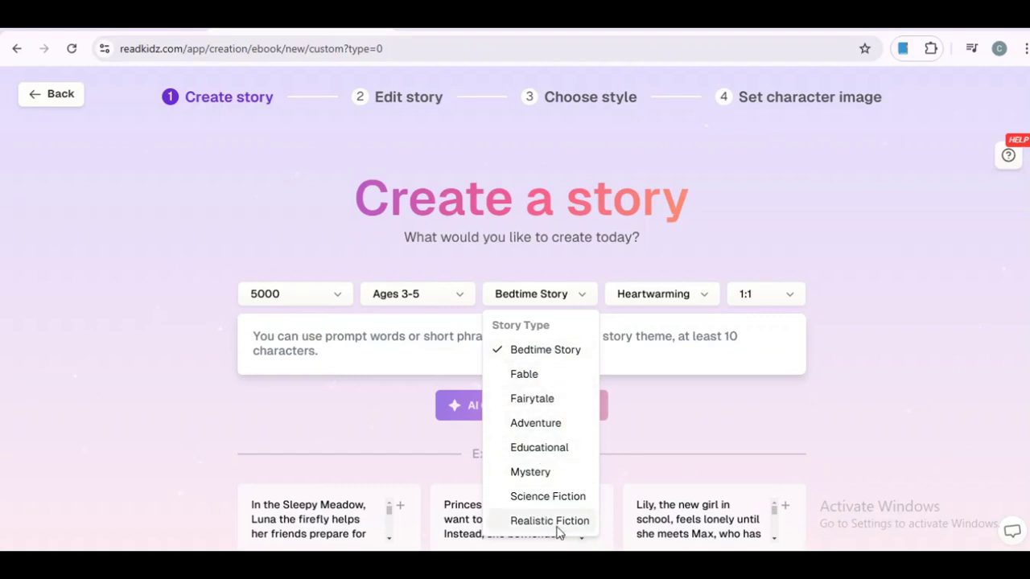
pyautogui.click(705, 299)
pyautogui.click(706, 298)
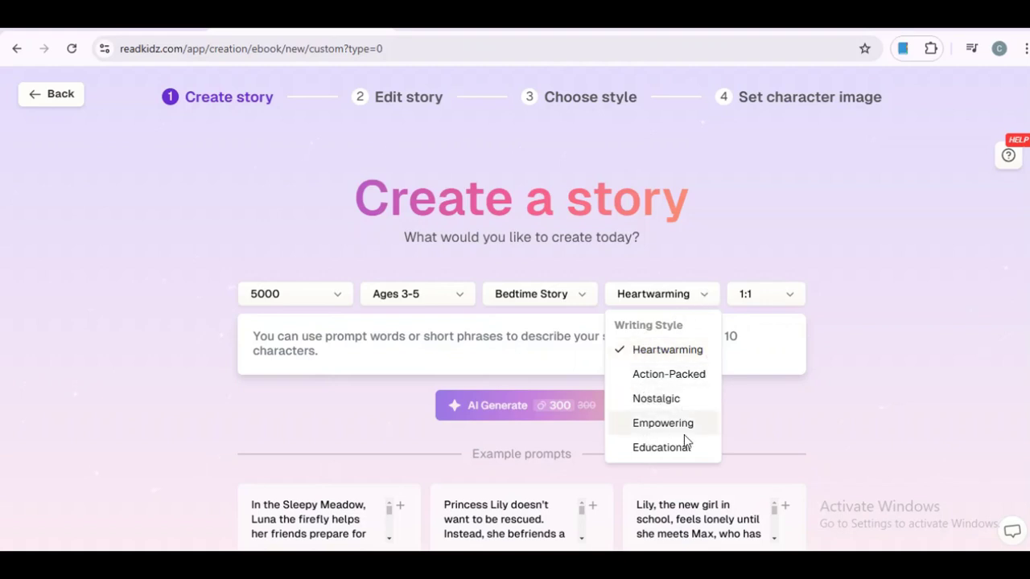
pyautogui.click(786, 302)
pyautogui.click(787, 299)
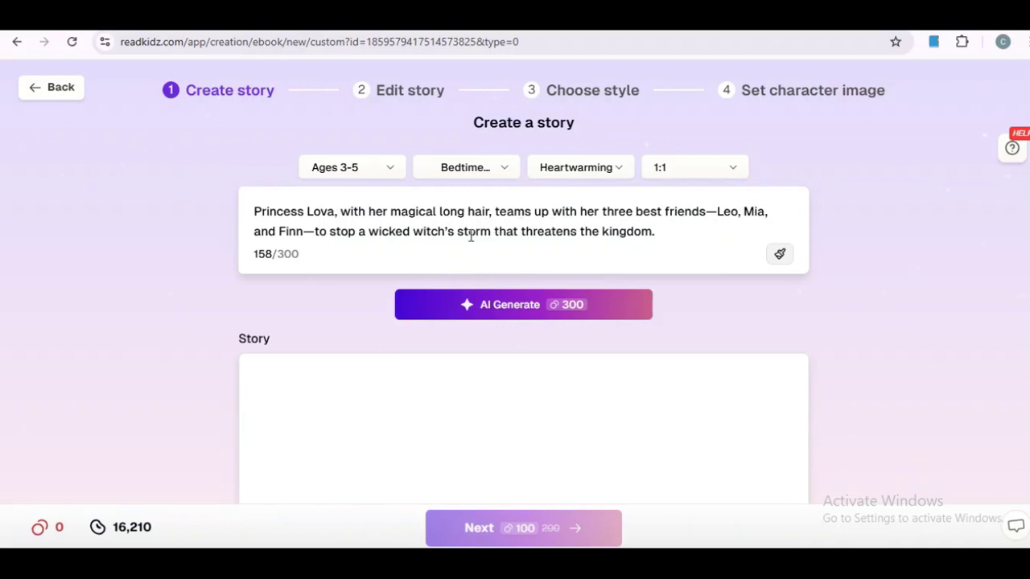
# AI-generate the story from the prompt about Lova's friends stopping the witch's storm
pyautogui.click(510, 314)
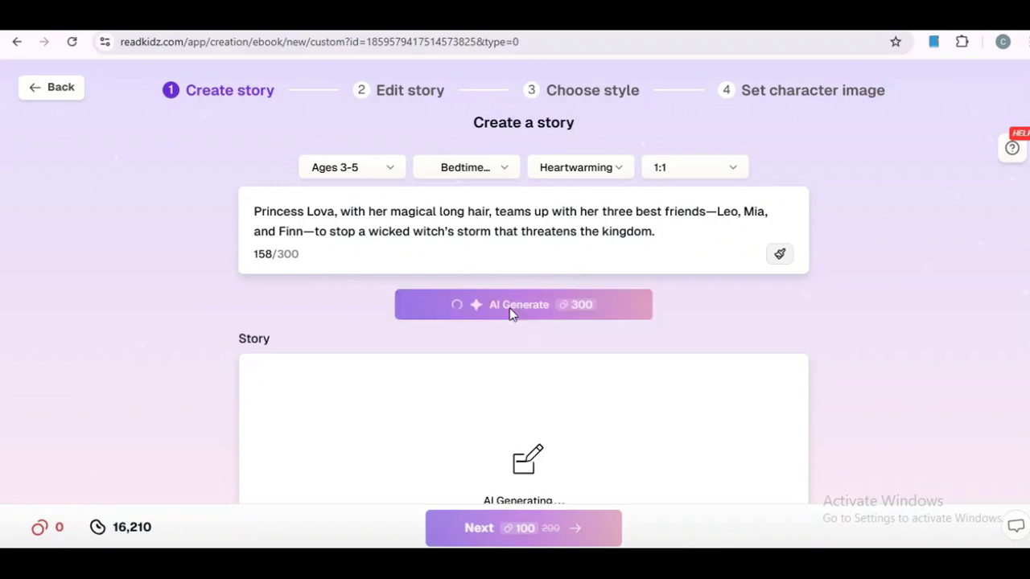
pyautogui.scroll(-1, 483, 338)
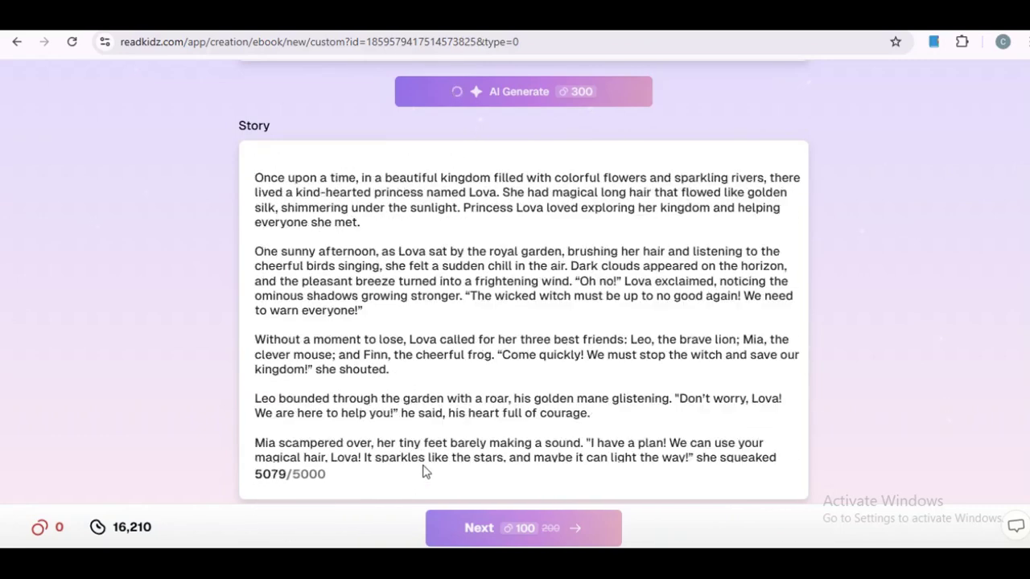
# Copy the full generated story into the Notepad document and return to ReadKidz
pyautogui.hotkey('ctrl', 'a')
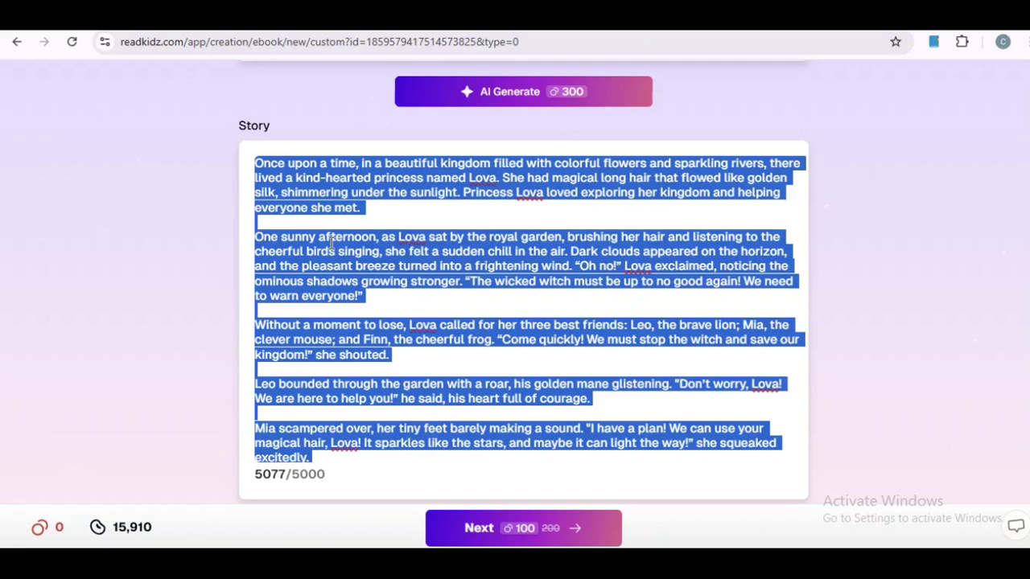
pyautogui.hotkey('alt', 'Tab')
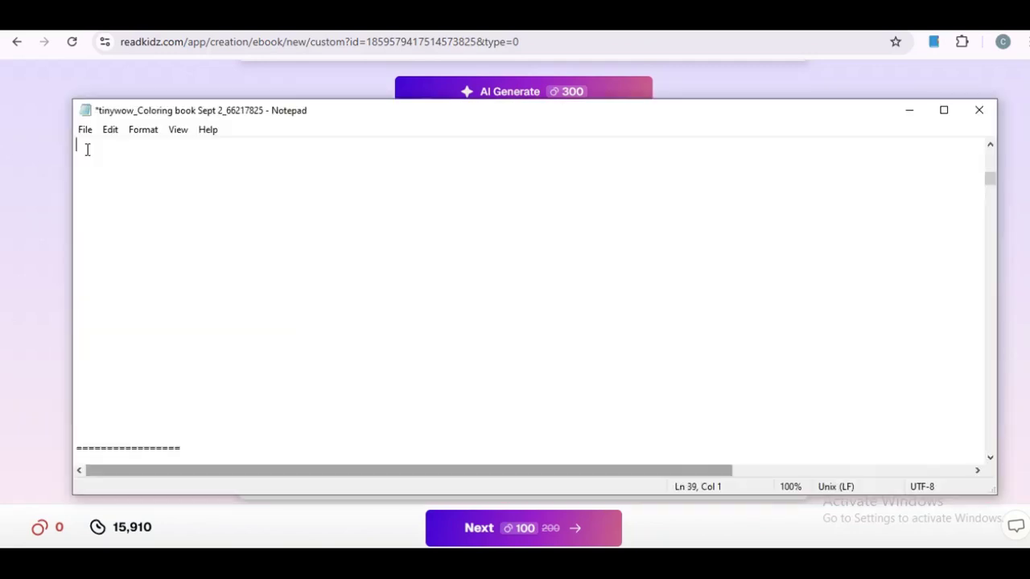
pyautogui.hotkey('ctrl', 'v')
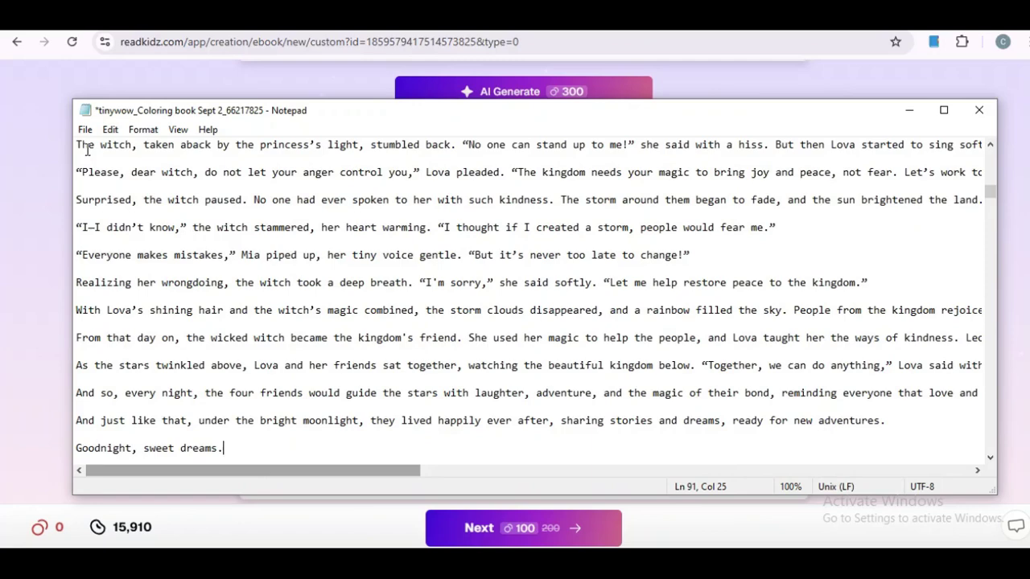
pyautogui.hotkey('alt', 'Tab')
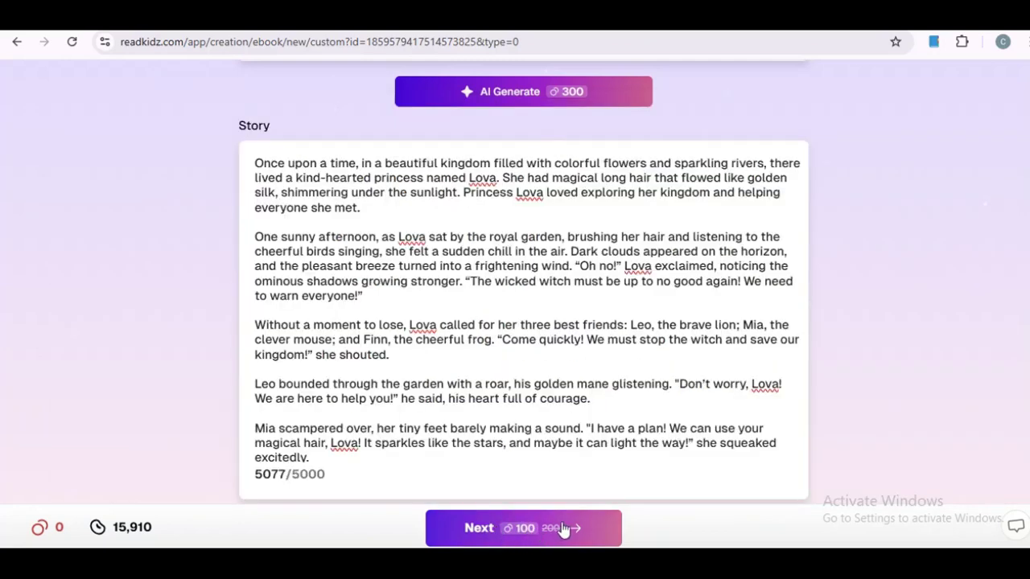
# Move on to the storyboard editor and check the book title and page P2 text
pyautogui.click(567, 529)
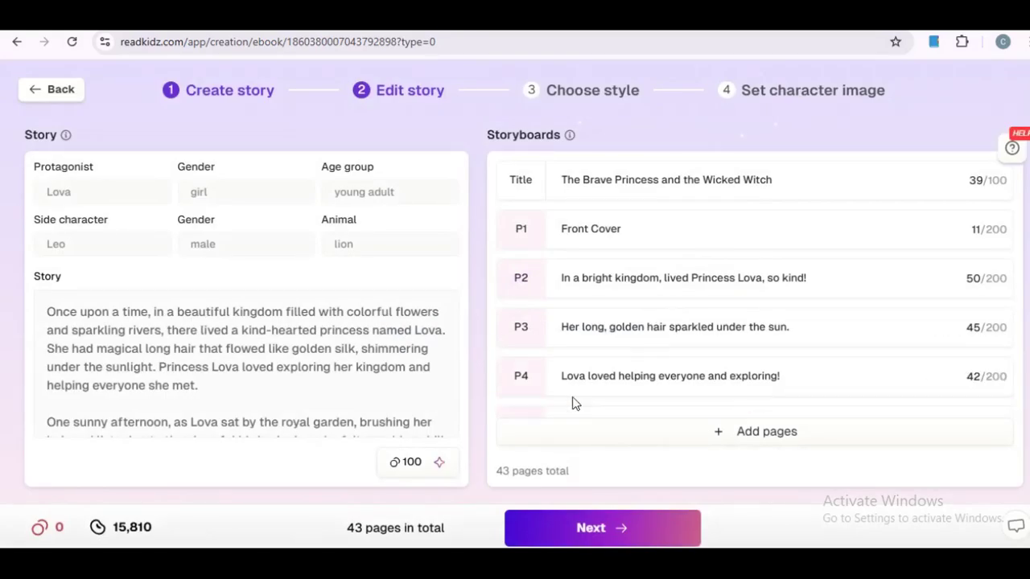
pyautogui.moveTo(34, 166); pyautogui.dragTo(93, 168)
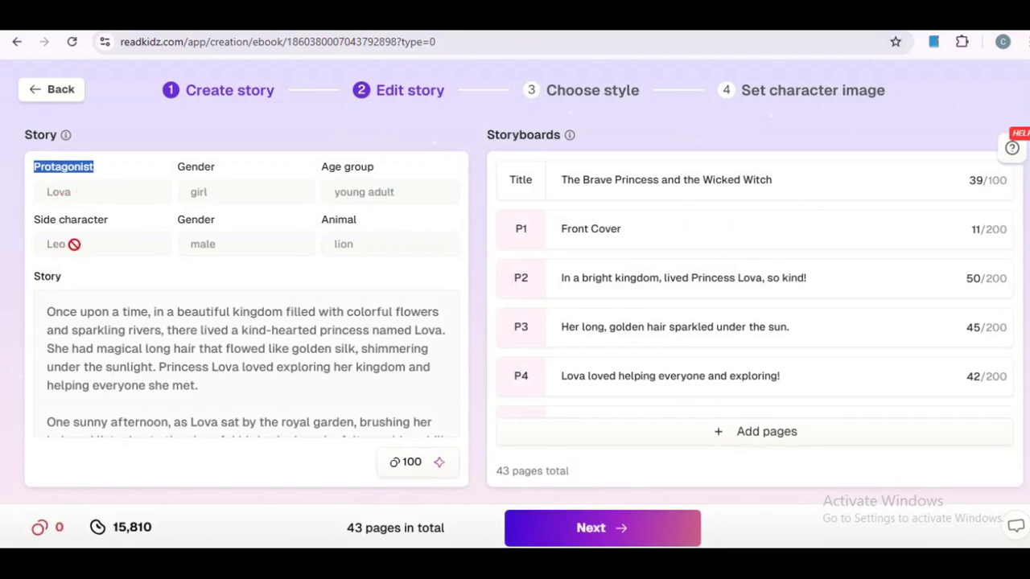
pyautogui.click(617, 178)
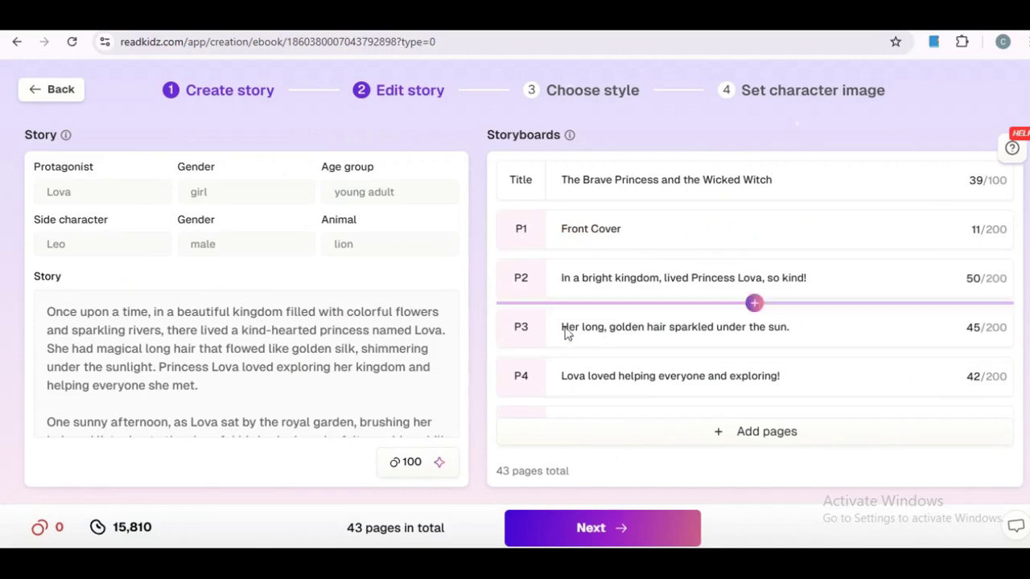
pyautogui.click(756, 298)
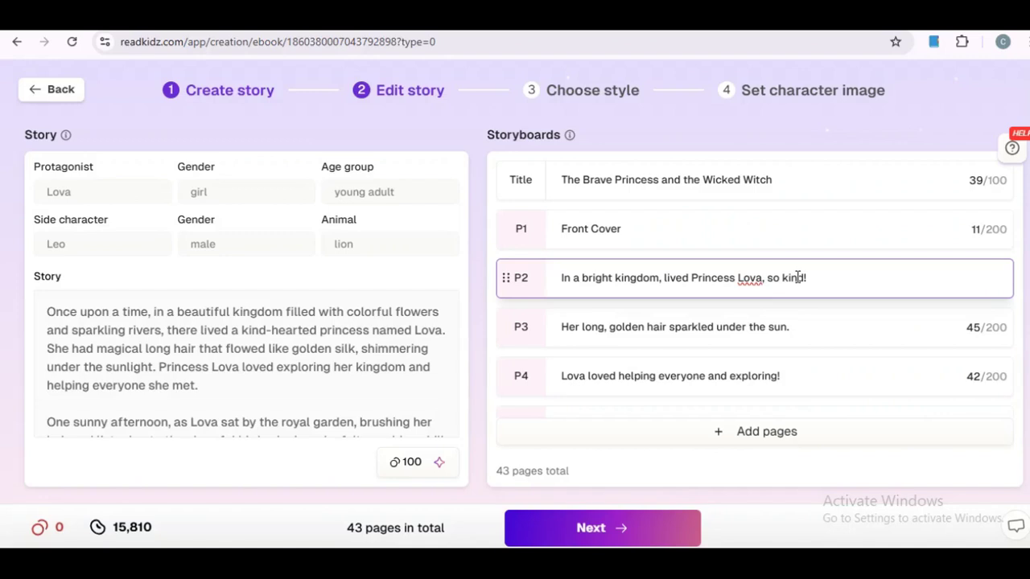
pyautogui.click(521, 335)
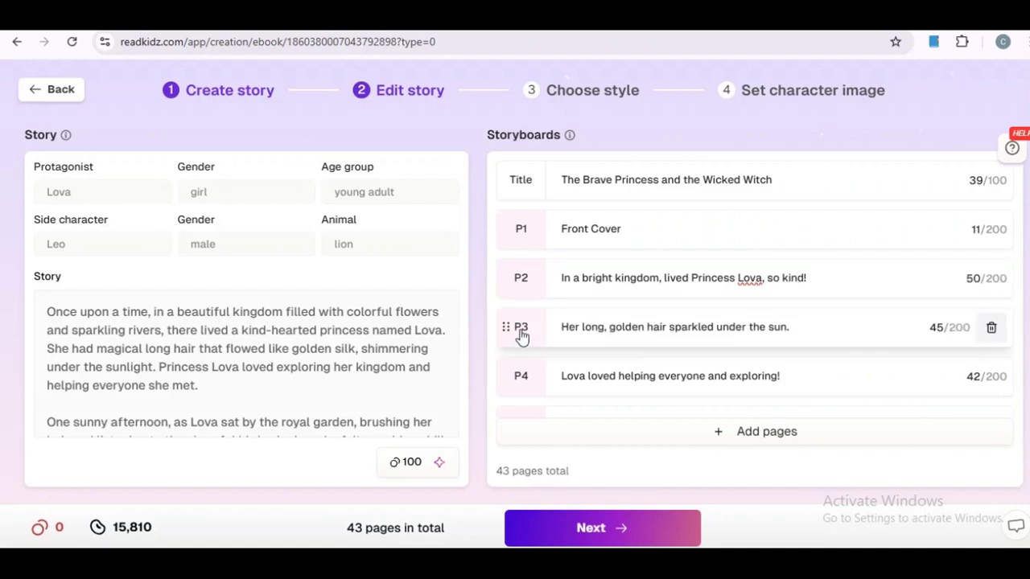
# Review storyboard pages P1–P18, then select the opening request of the ChatGPT storyboard prompt
pyautogui.scroll(-4, 521, 336)
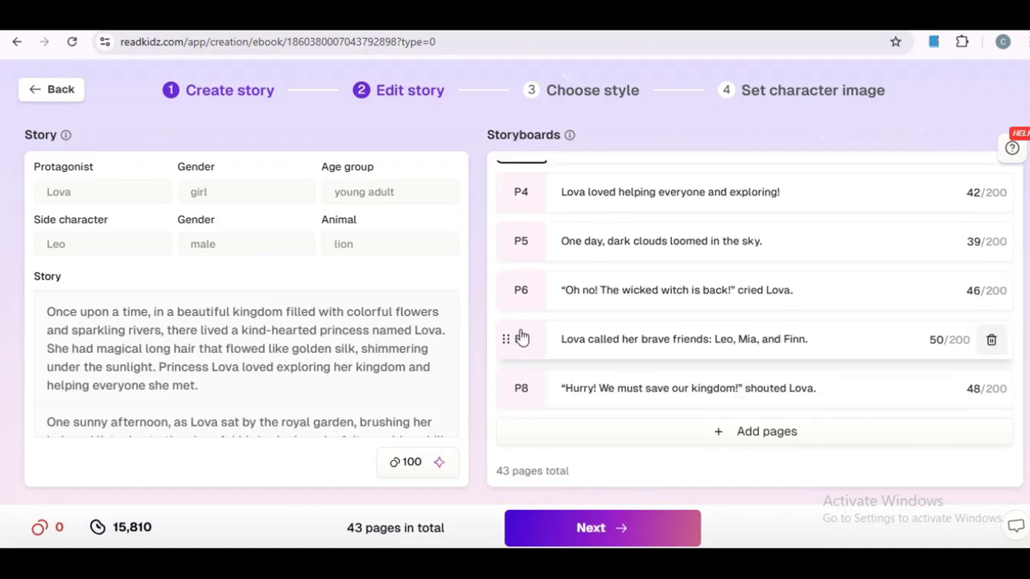
pyautogui.scroll(-4, 520, 336)
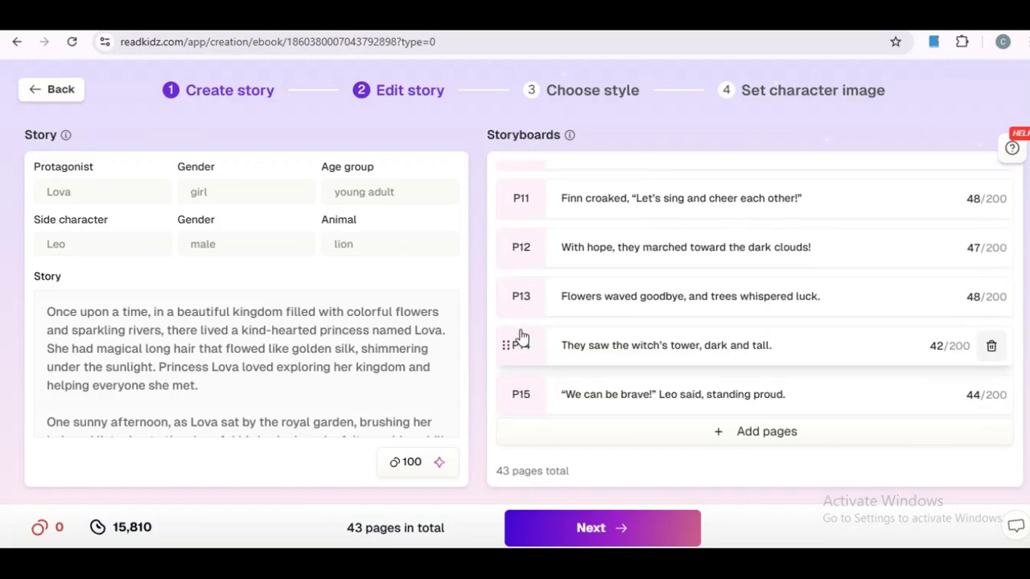
pyautogui.scroll(-3, 520, 336)
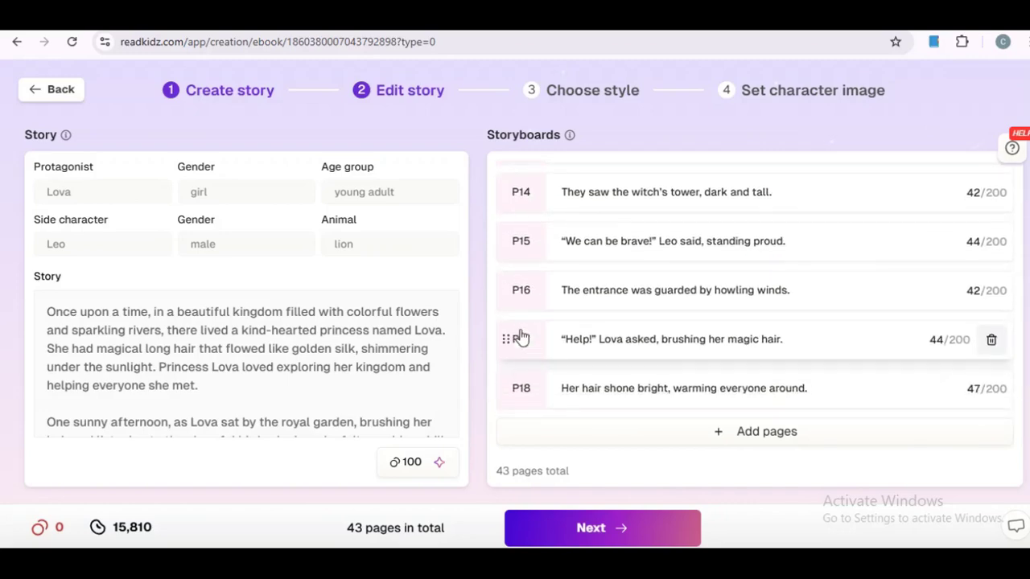
pyautogui.scroll(12, 520, 337)
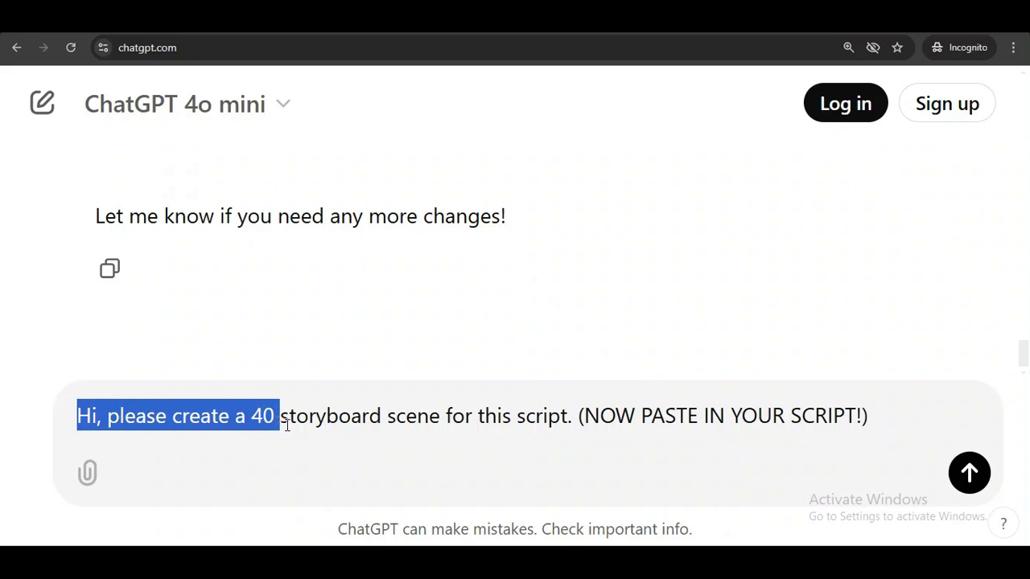
pyautogui.moveTo(281, 418); pyautogui.dragTo(909, 421)
pyautogui.click(633, 415)
# Send the 40-scene storyboard request, stop it partway, and return to the ReadKidz storyboard
pyautogui.click(908, 421)
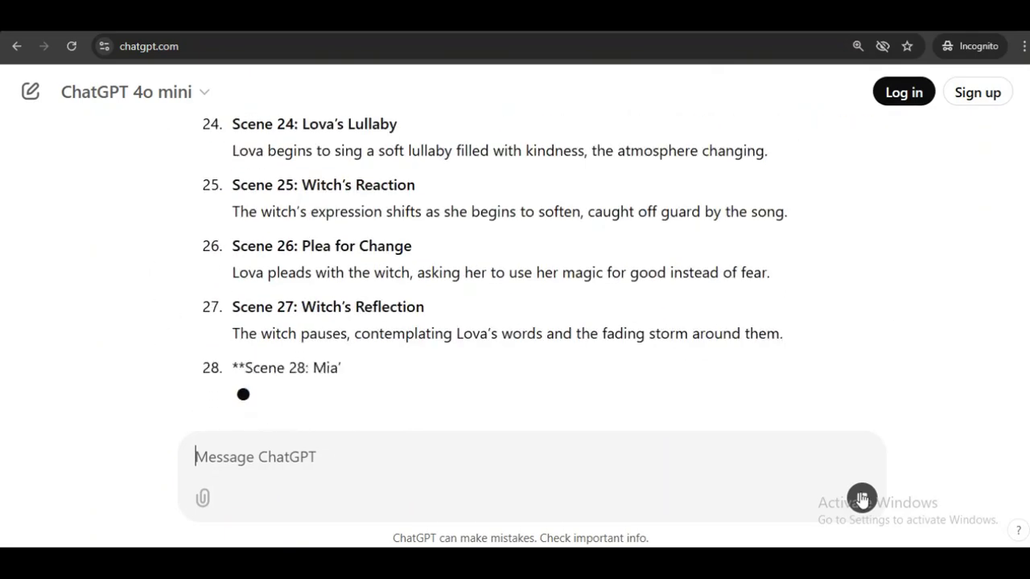
pyautogui.click(861, 499)
pyautogui.scroll(20, 282, 285)
pyautogui.moveTo(233, 286); pyautogui.dragTo(875, 300)
pyautogui.hotkey('alt', 'Tab')
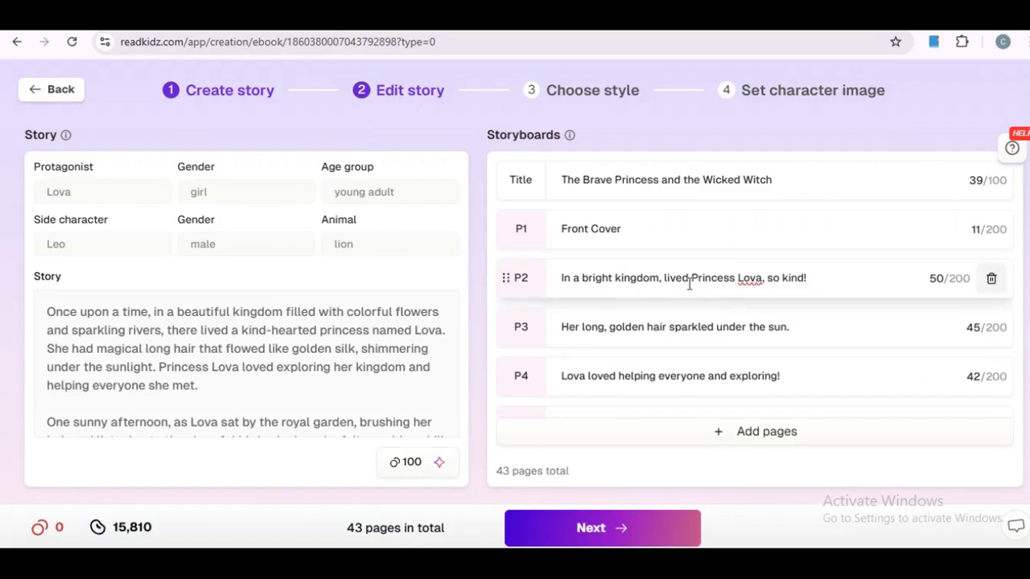
# Browse the style grid and pick Childlike Drawing as the book's illustration style
pyautogui.click(600, 530)
pyautogui.moveTo(938, 169); pyautogui.dragTo(932, 340)
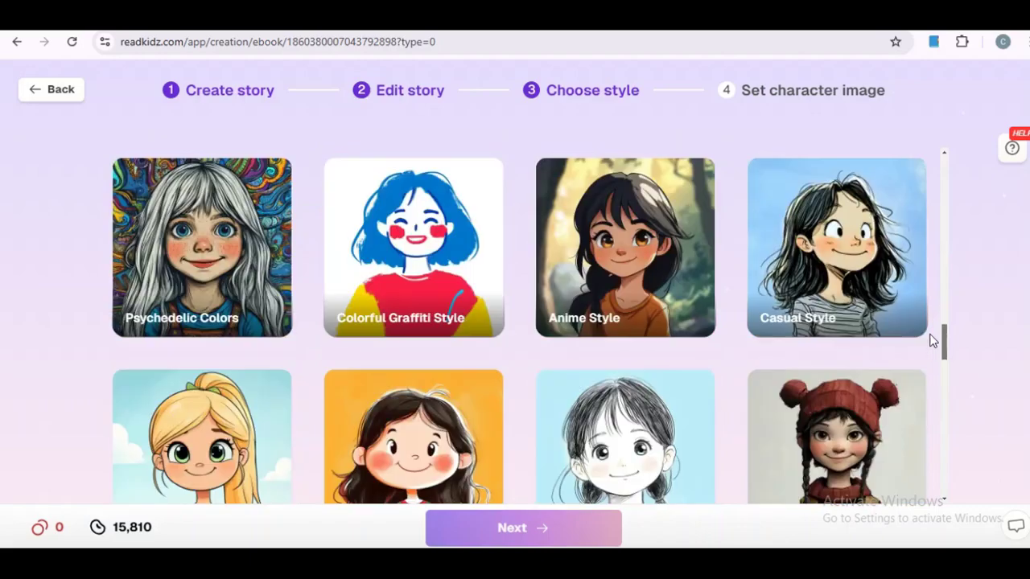
pyautogui.scroll(-1, 930, 354)
pyautogui.scroll(-3, 941, 362)
pyautogui.scroll(4, 943, 378)
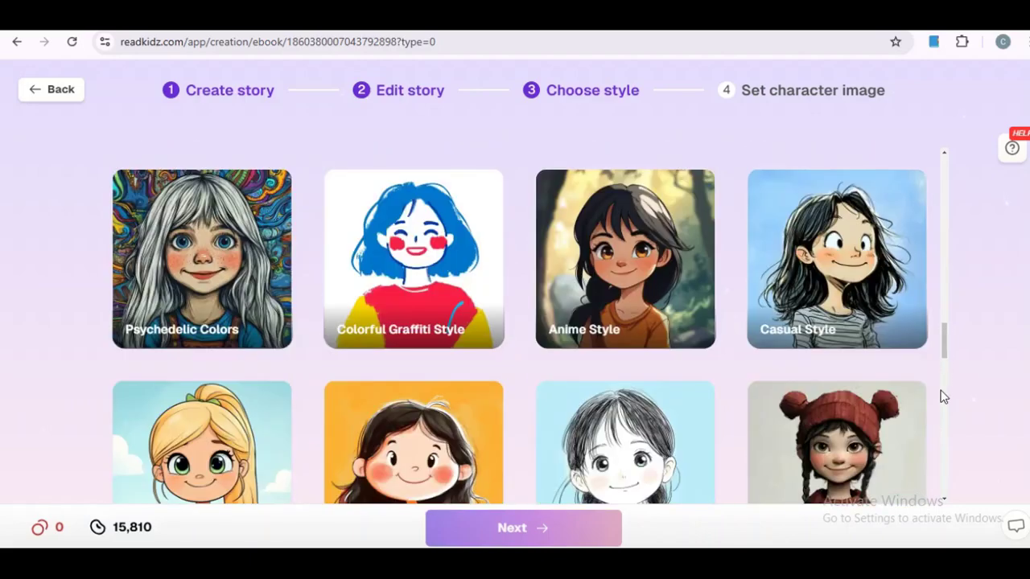
pyautogui.click(944, 396)
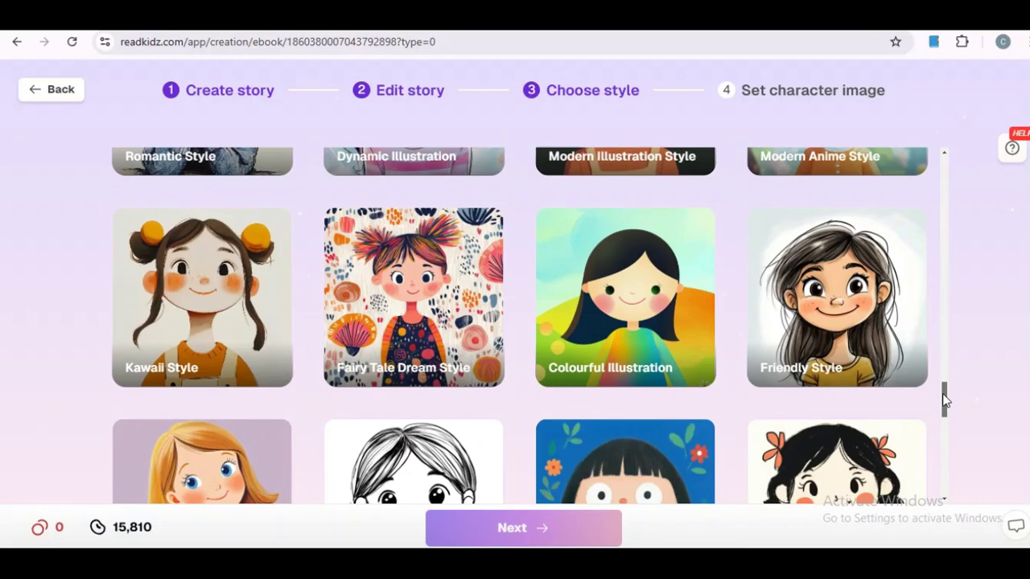
pyautogui.moveTo(945, 403)
pyautogui.mouseDown()
pyautogui.moveTo(939, 480)
pyautogui.moveTo(938, 258)
pyautogui.moveTo(937, 273)
pyautogui.mouseUp()
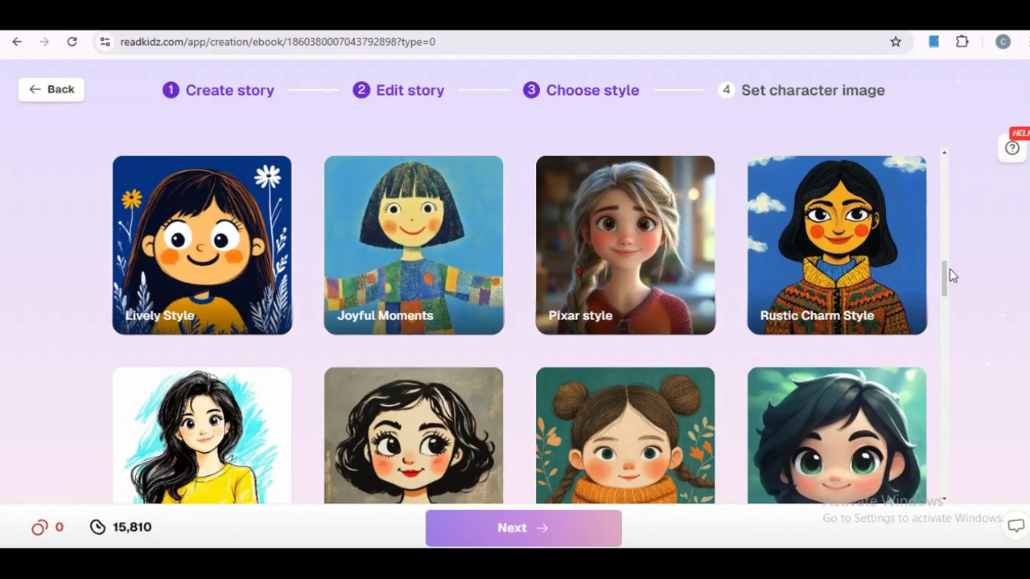
pyautogui.moveTo(945, 278); pyautogui.dragTo(933, 346)
pyautogui.scroll(-5, 934, 346)
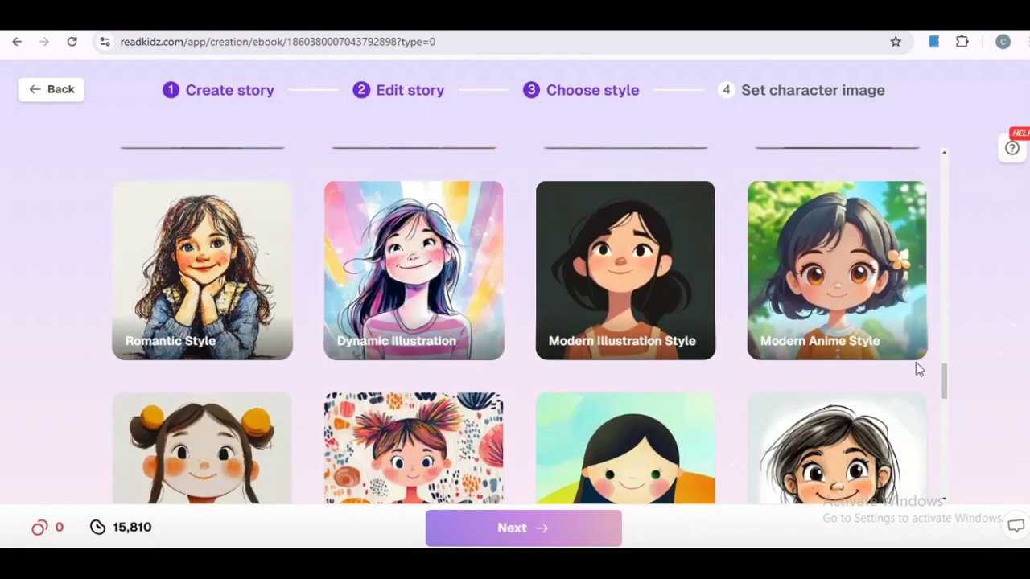
pyautogui.moveTo(943, 378); pyautogui.dragTo(939, 482)
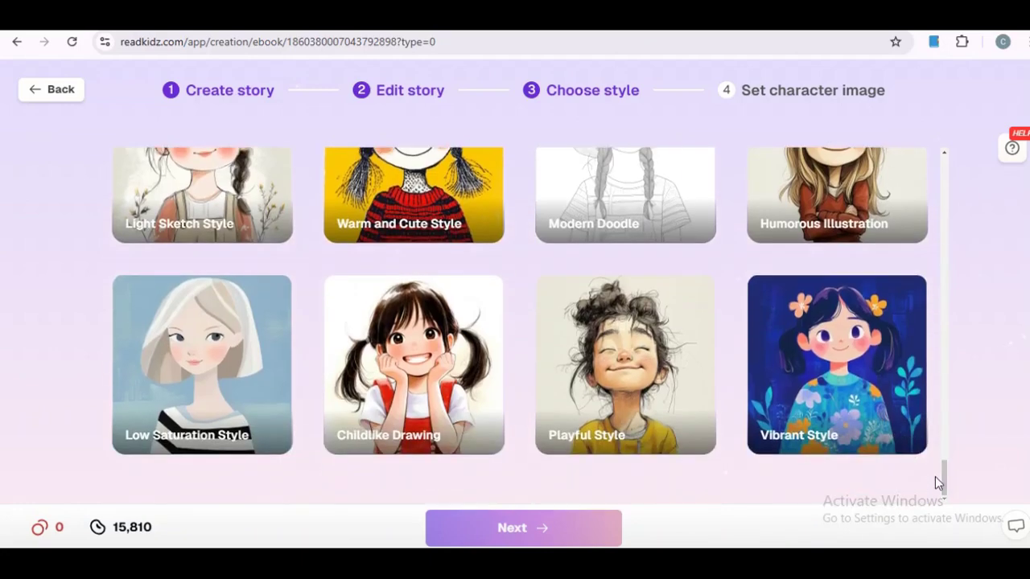
pyautogui.click(388, 381)
pyautogui.click(521, 528)
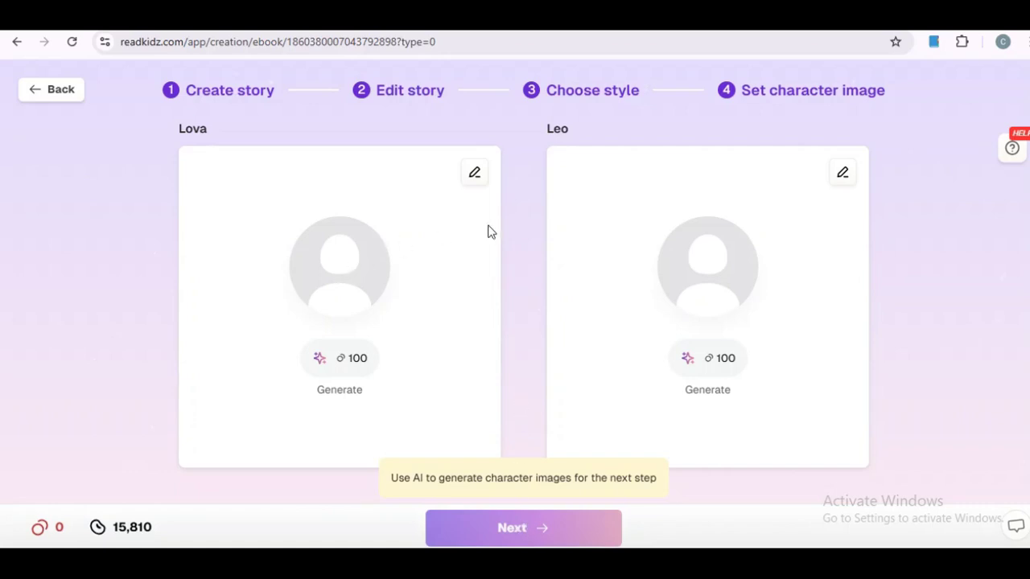
# Change 'woman' to 'girl' in Lova's image prompt, generate four images, and pick the second
pyautogui.click(476, 173)
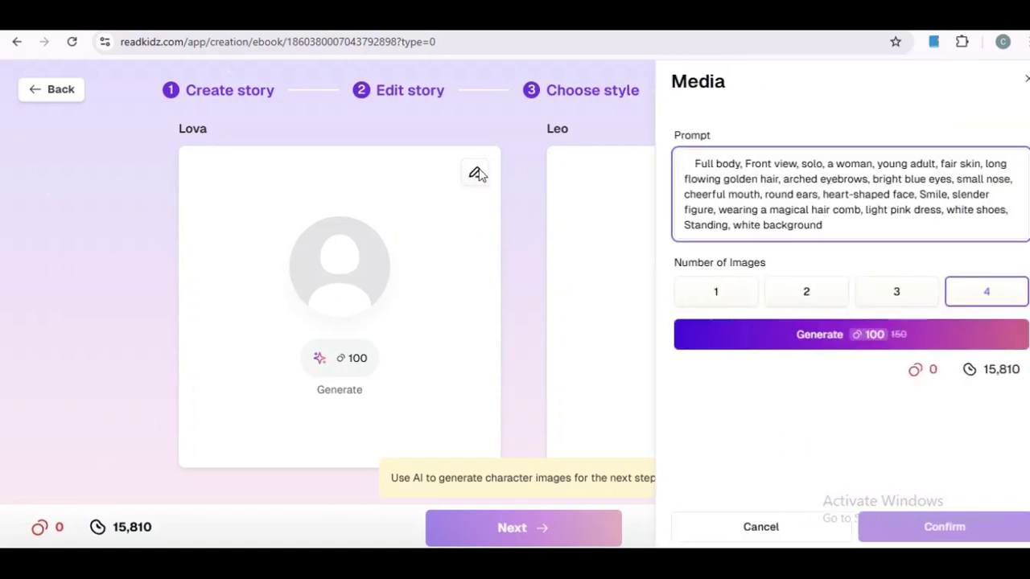
pyautogui.click(697, 163)
pyautogui.press('BackSpace')
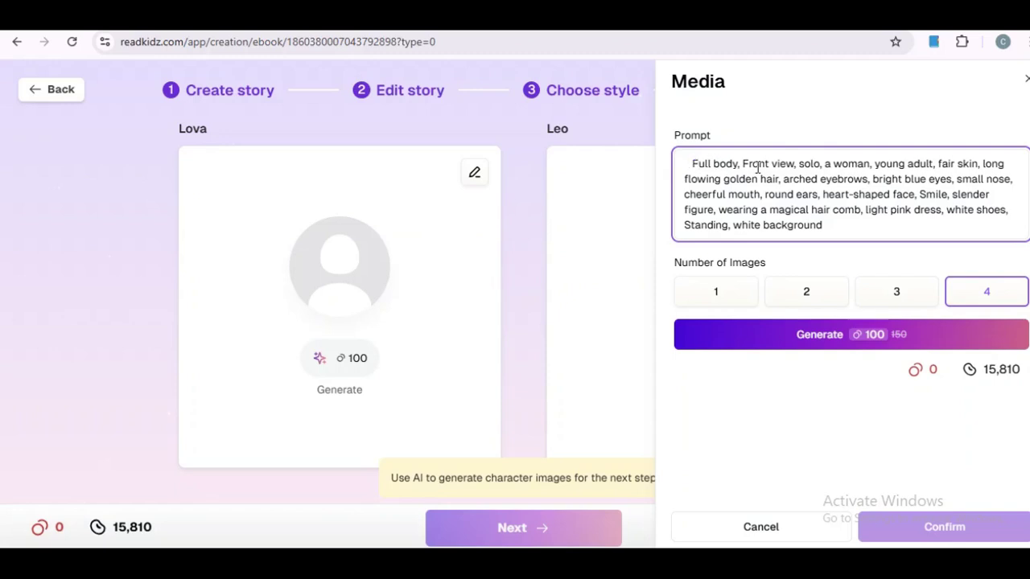
pyautogui.click(870, 164)
pyautogui.press('BackSpace')
pyautogui.press('BackSpace')
pyautogui.press('BackSpace')
pyautogui.press('BackSpace')
pyautogui.press('BackSpace')
pyautogui.write('girl')
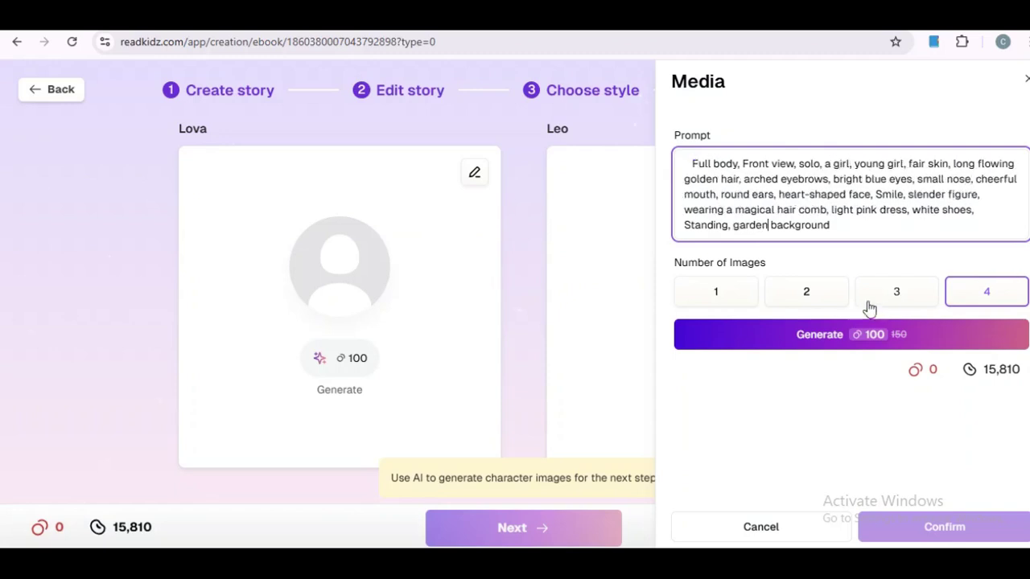
pyautogui.click(756, 336)
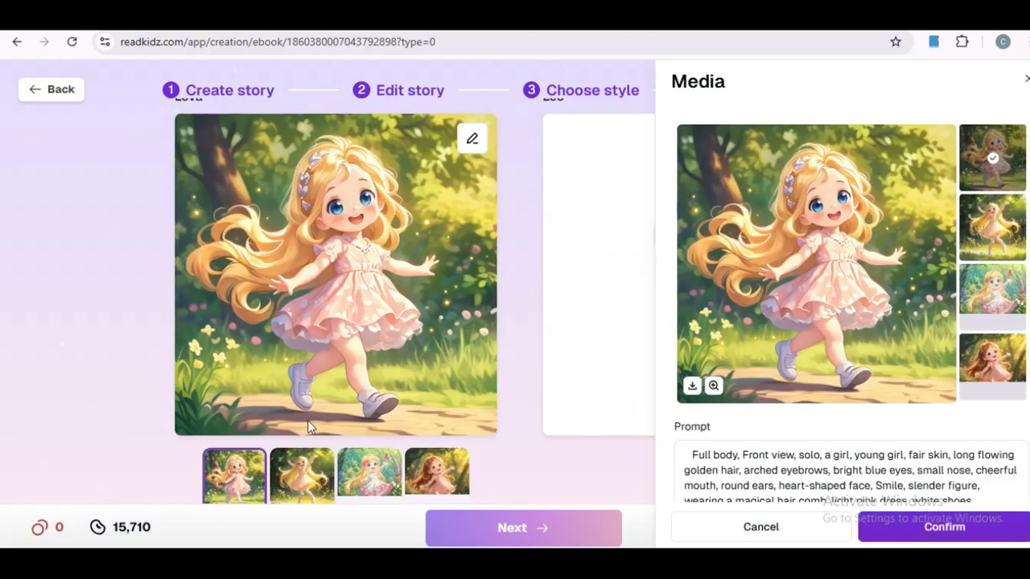
pyautogui.click(302, 478)
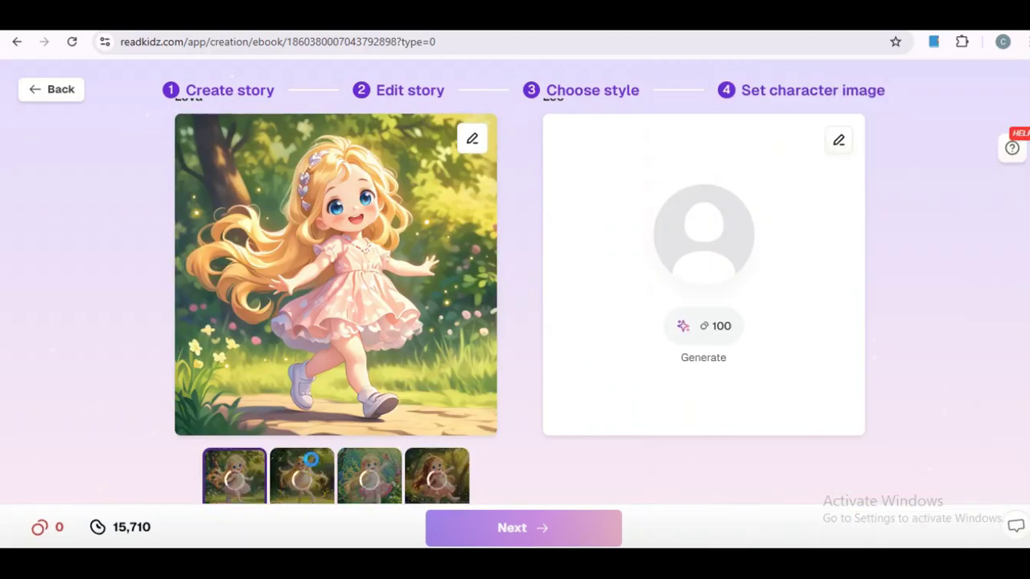
pyautogui.click(311, 471)
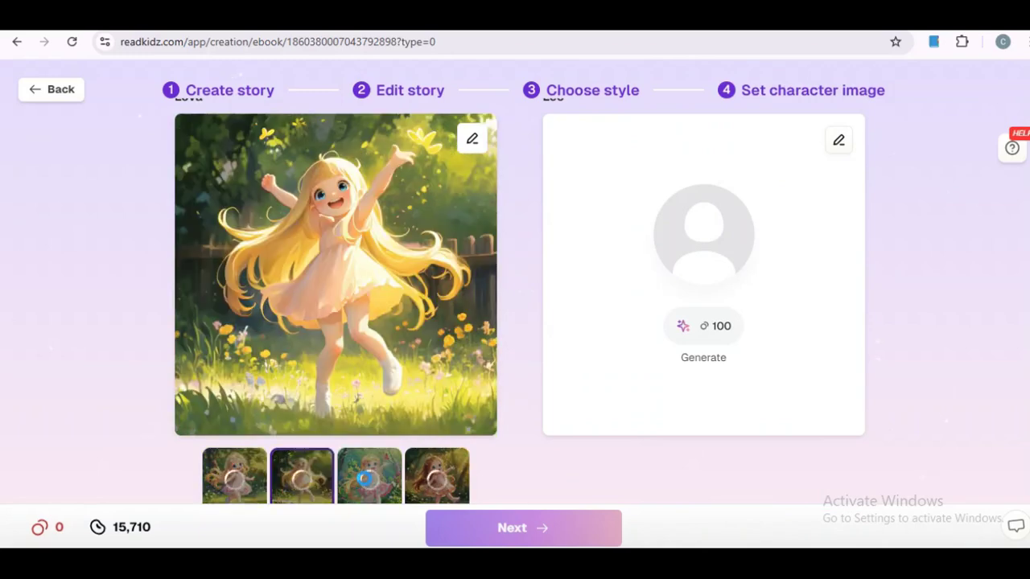
# Pick the smiling third lion cub image for Leo
pyautogui.click(364, 479)
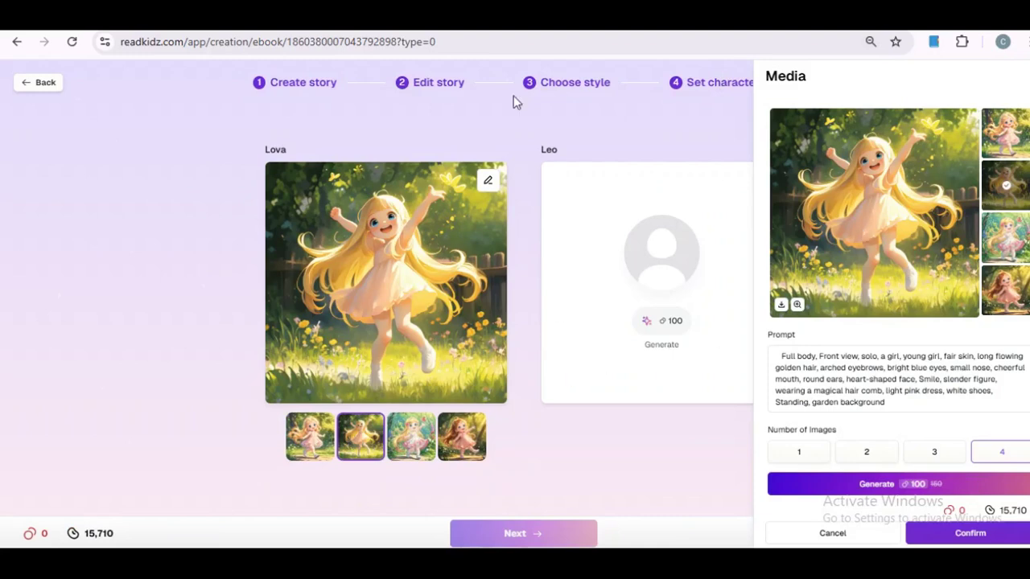
pyautogui.click(652, 452)
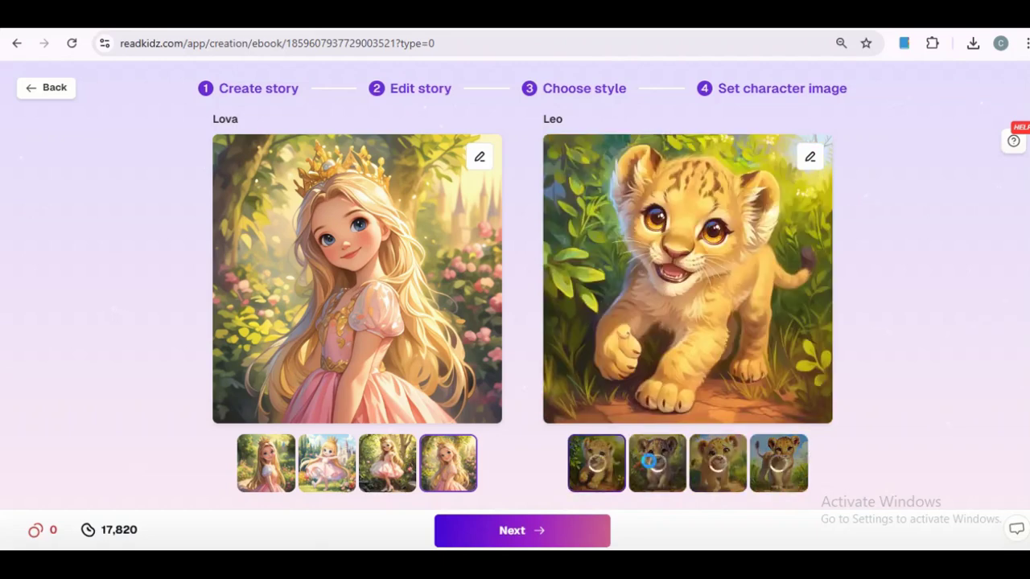
pyautogui.click(652, 466)
pyautogui.click(787, 473)
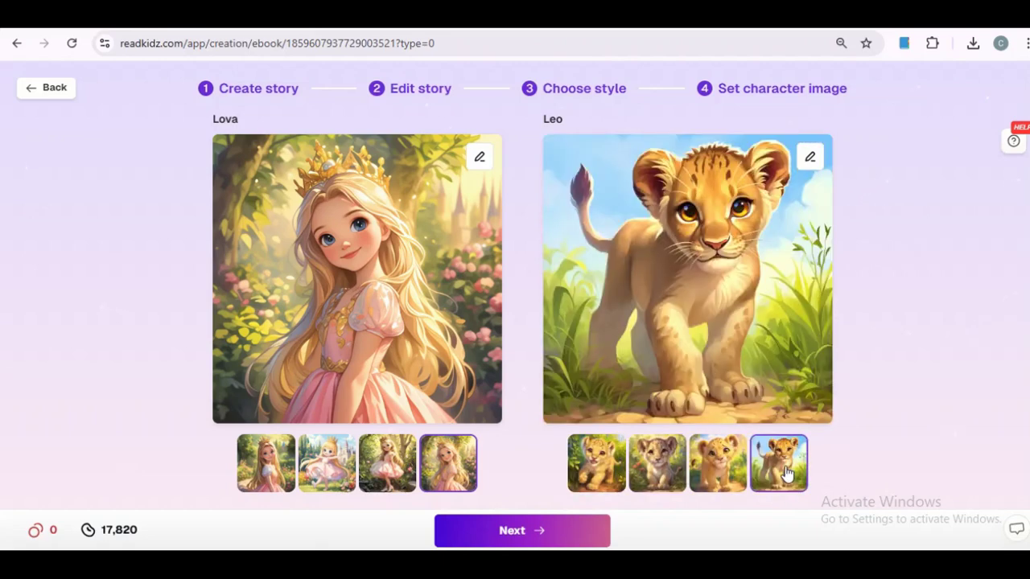
pyautogui.click(735, 452)
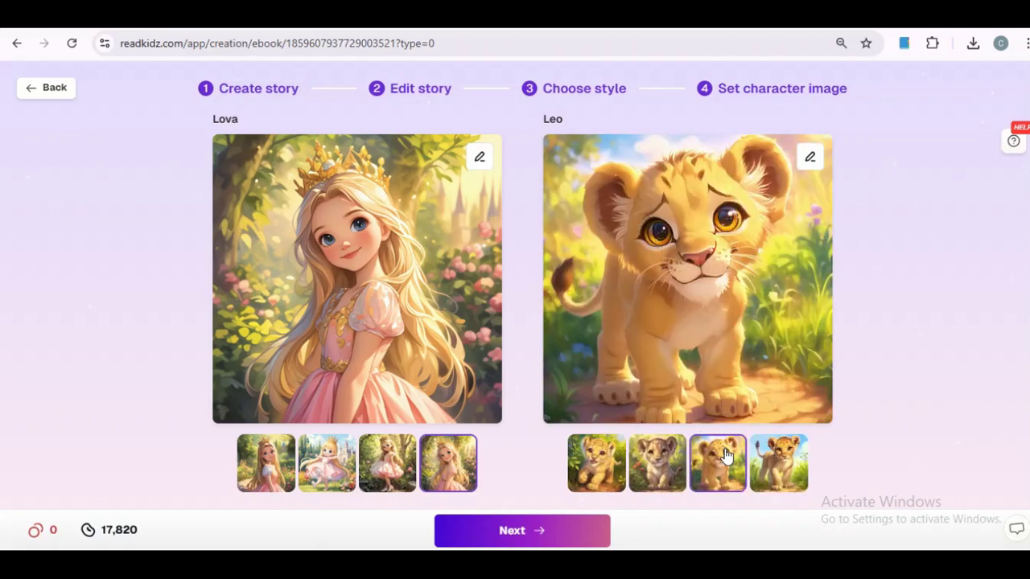
# Choose the fourth crowned princess image for Lova and continue to the page editor
pyautogui.click(329, 475)
pyautogui.click(275, 463)
pyautogui.click(438, 465)
pyautogui.click(515, 533)
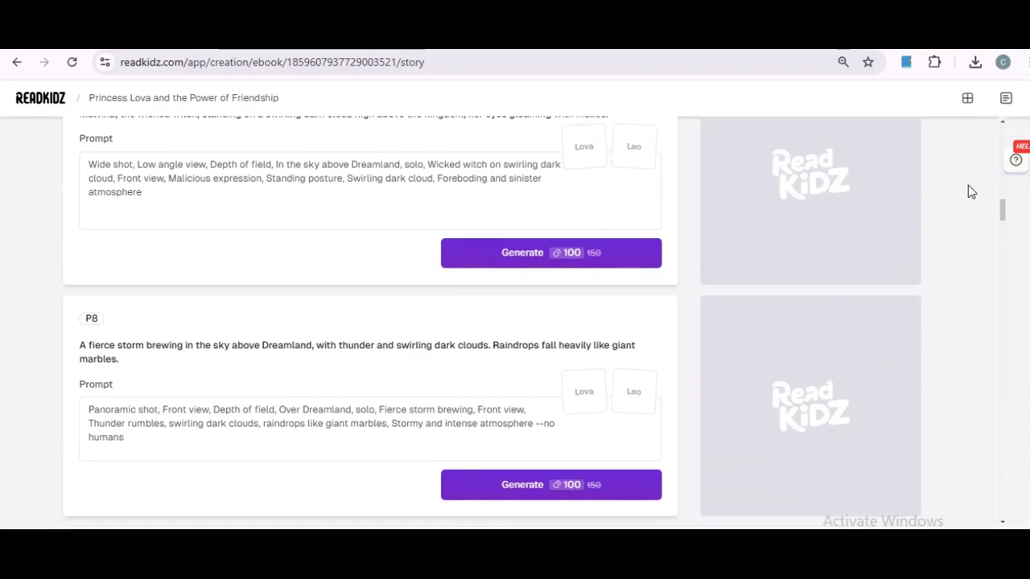
pyautogui.scroll(-2, 970, 191)
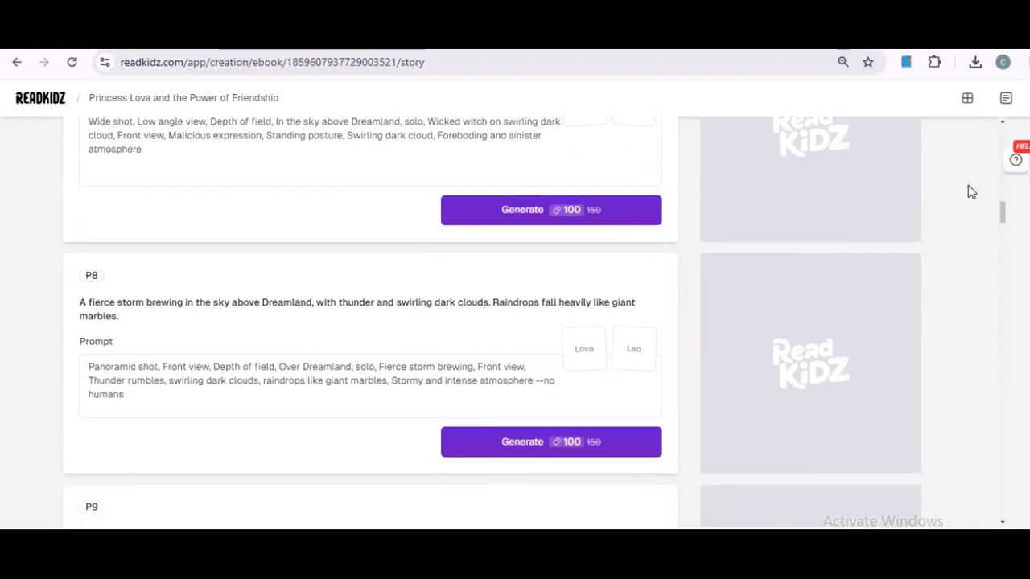
pyautogui.scroll(-5, 970, 190)
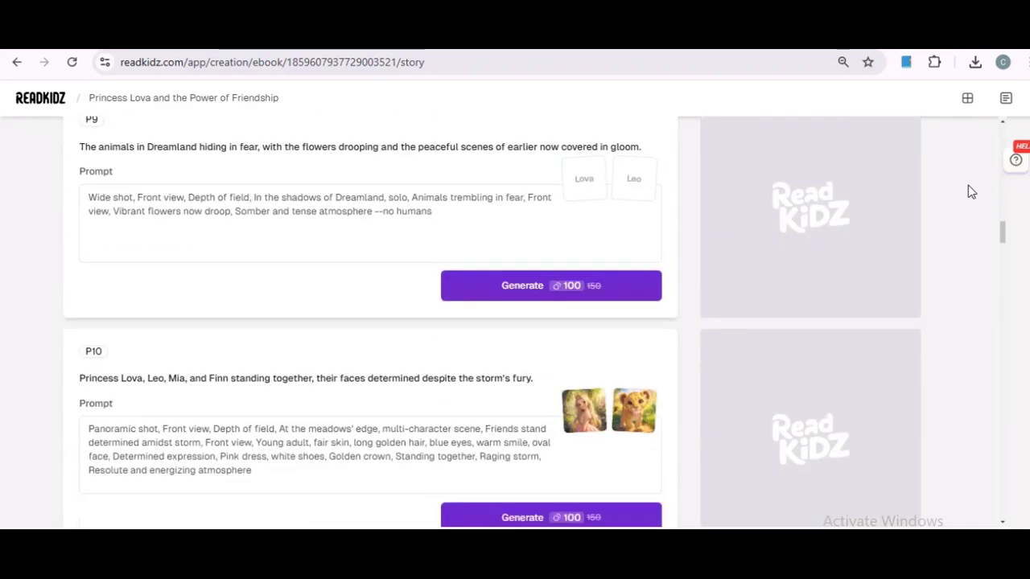
pyautogui.scroll(-5, 970, 191)
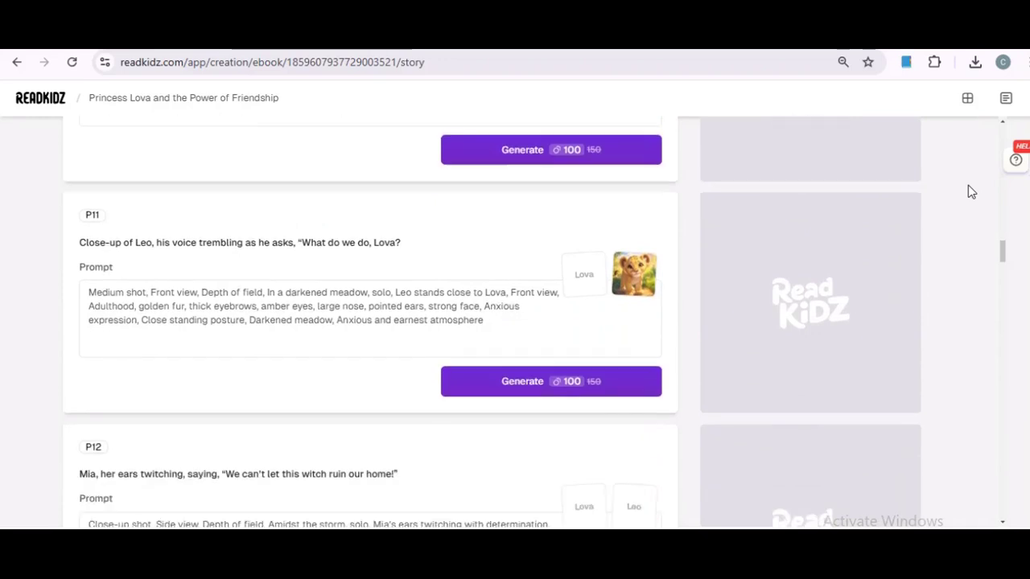
pyautogui.scroll(-1, 970, 191)
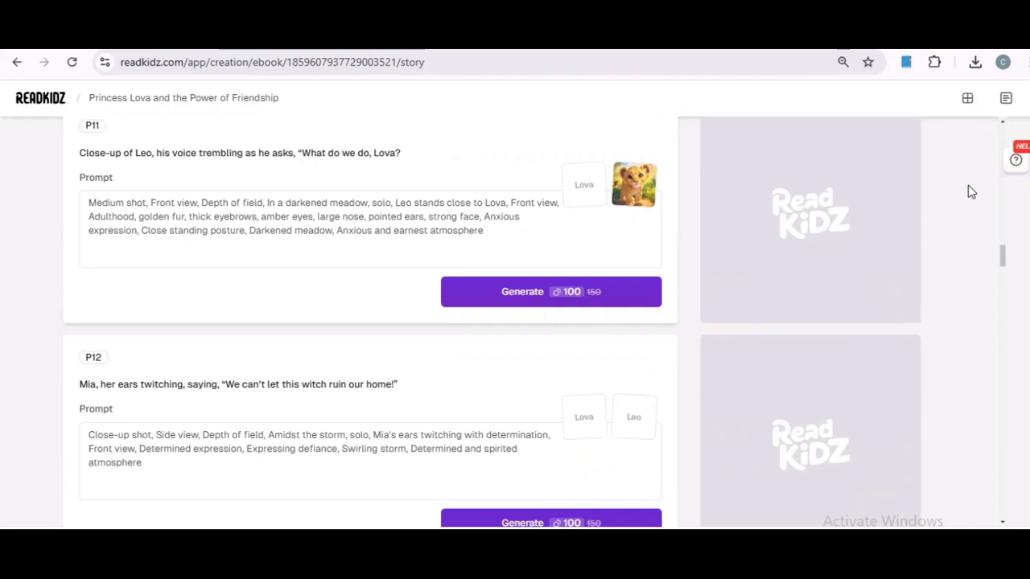
pyautogui.scroll(1, 969, 190)
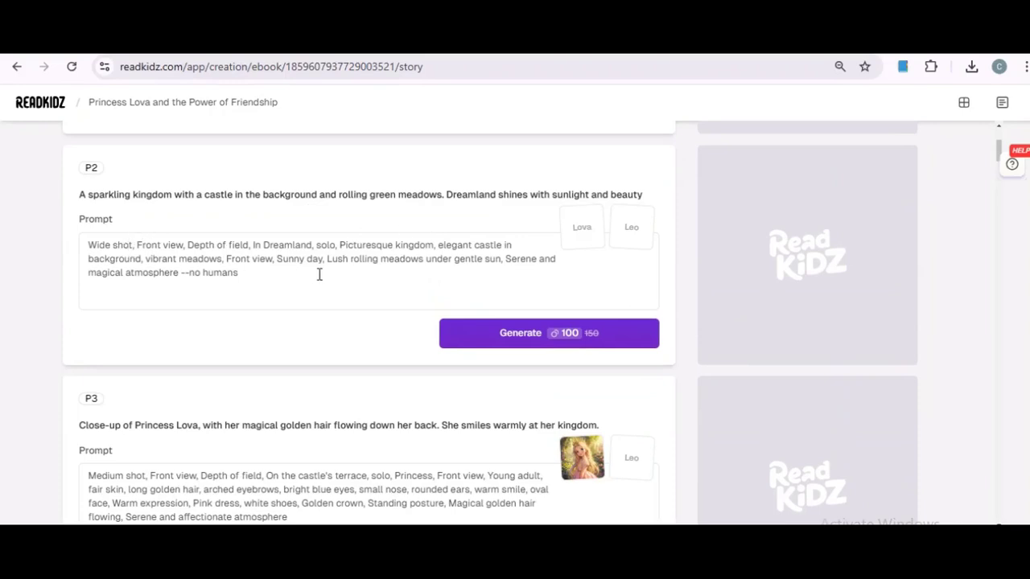
# Generate P2 illustrations, review them full size, and confirm the castle-with-giant-daisies image
pyautogui.click(483, 340)
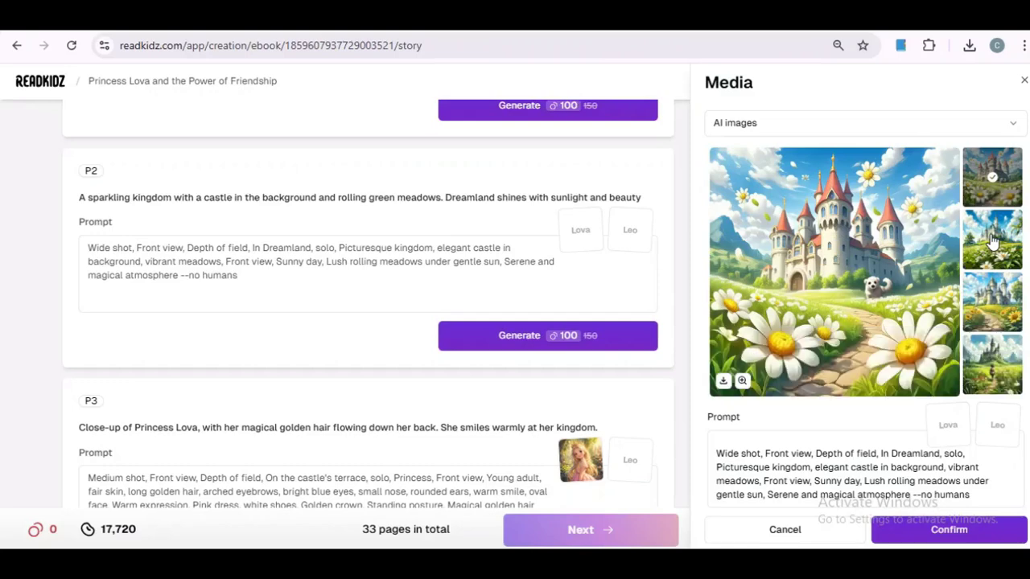
pyautogui.click(757, 320)
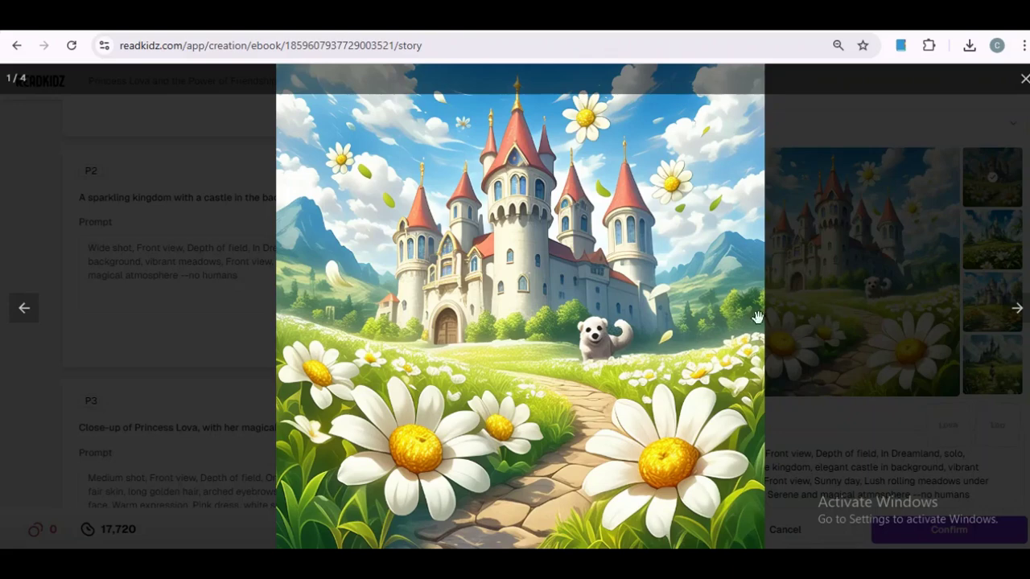
pyautogui.click(1018, 311)
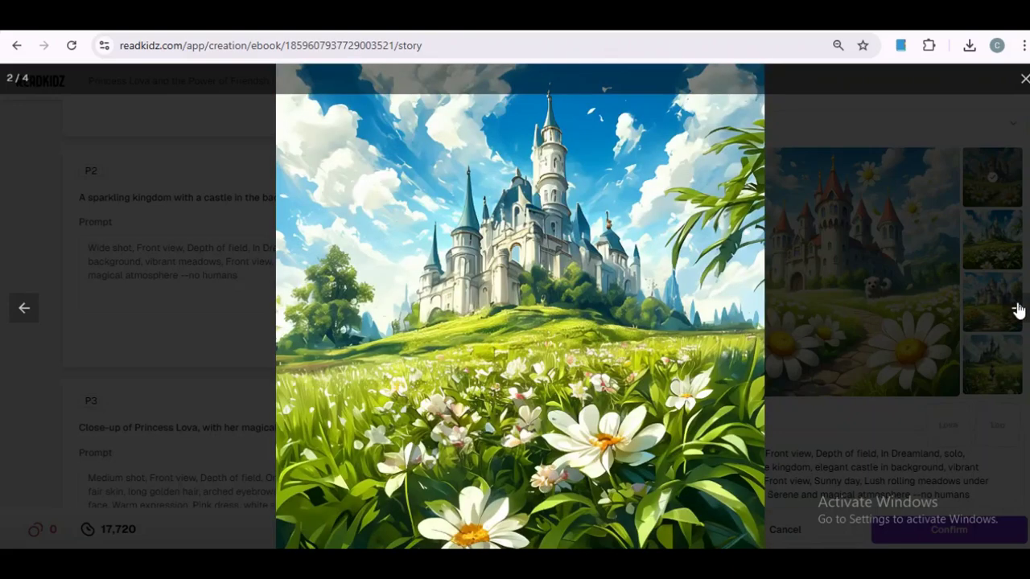
pyautogui.click(1018, 311)
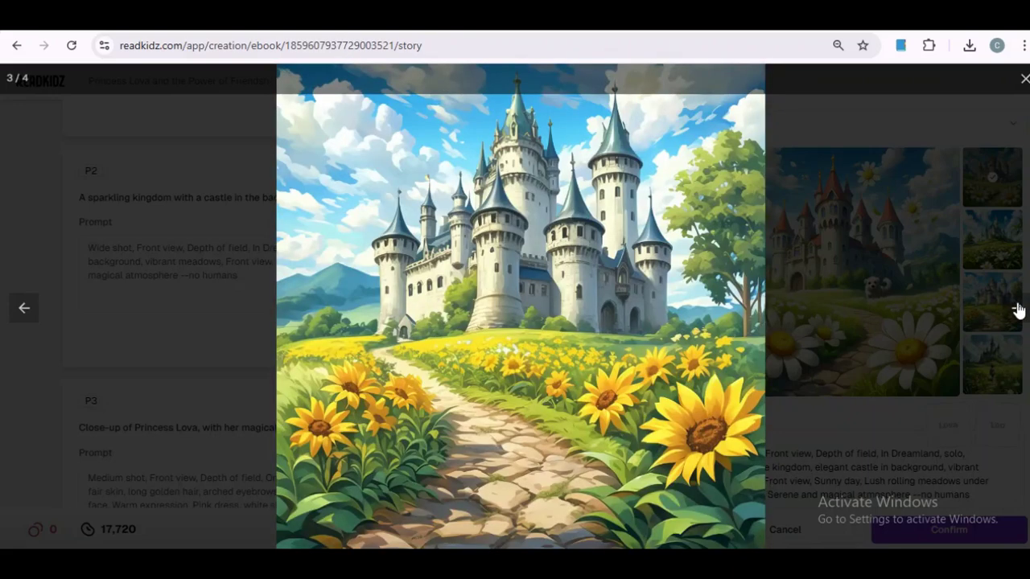
pyautogui.press('Escape')
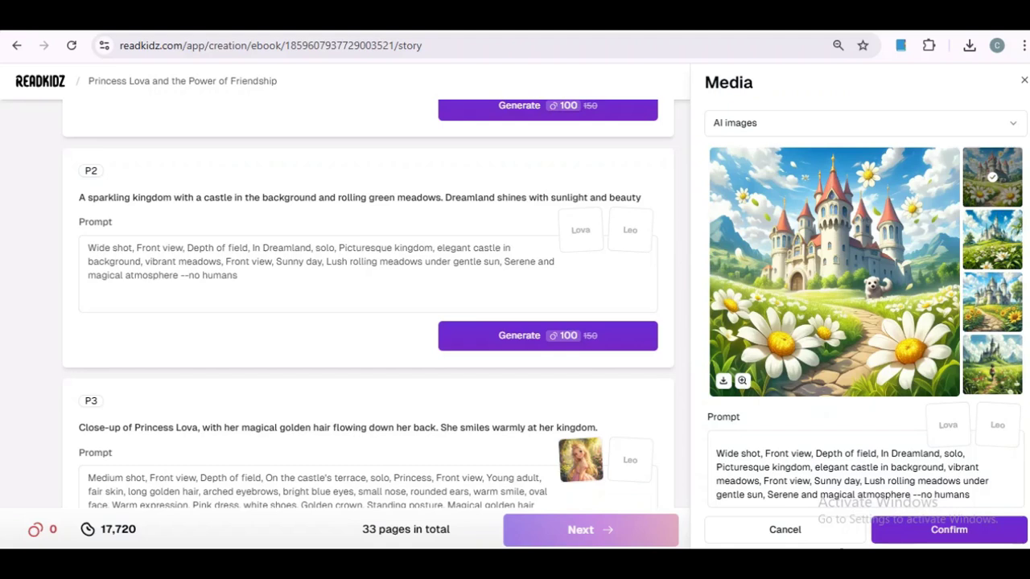
pyautogui.click(893, 529)
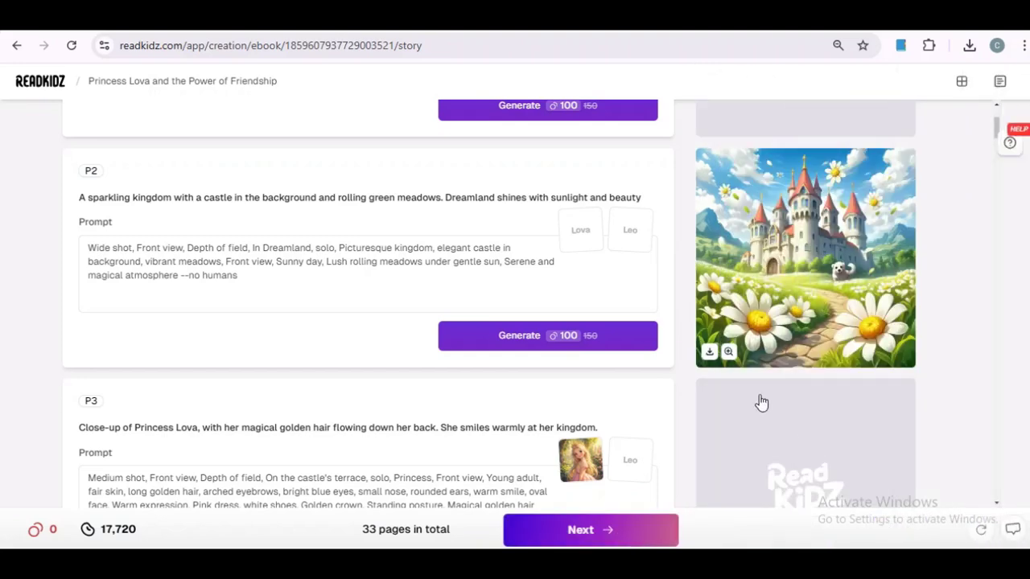
# Pick the fourth princess illustration for P4 and the first princess-and-friends image for P5
pyautogui.scroll(-4, 563, 418)
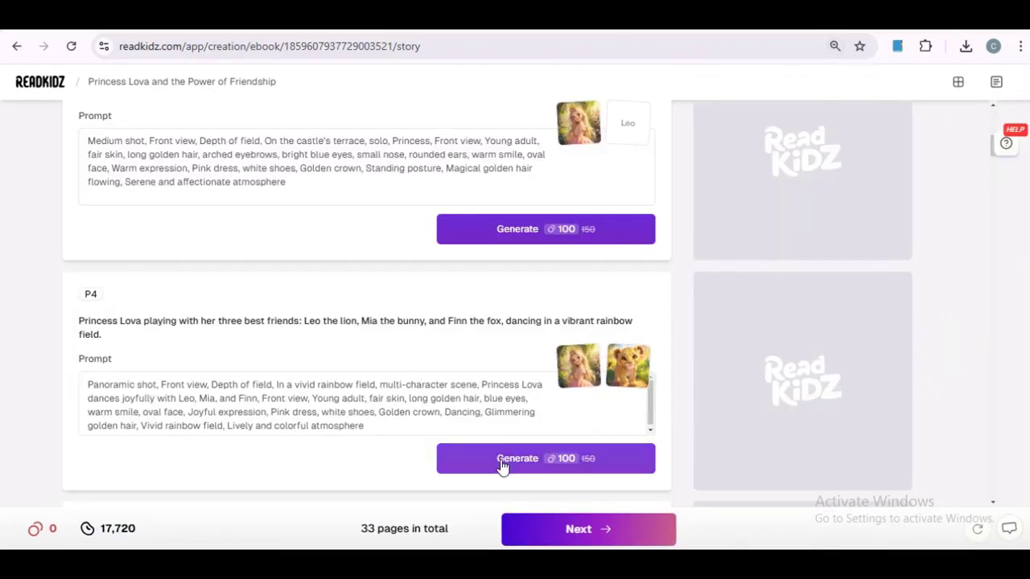
pyautogui.click(502, 465)
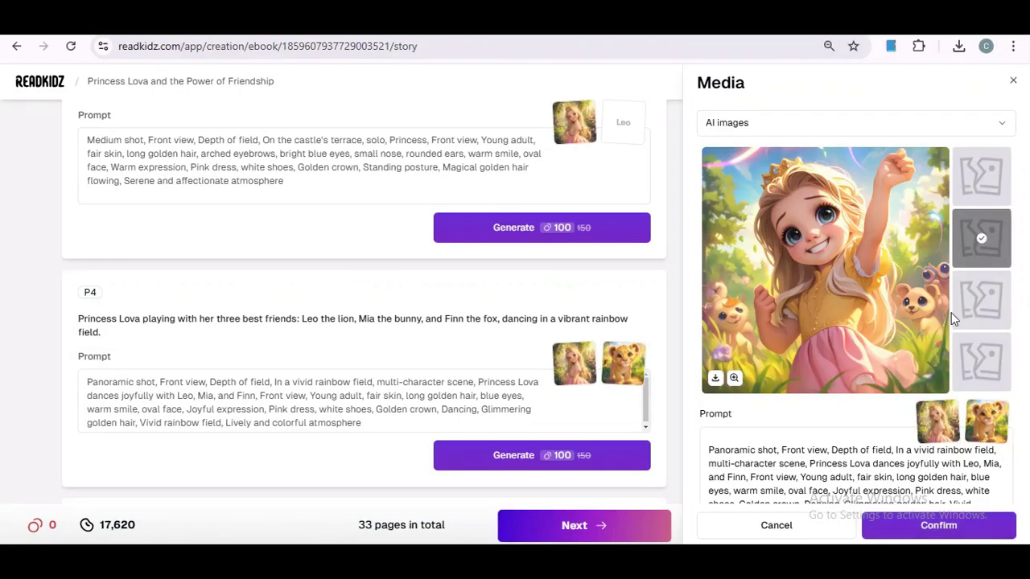
pyautogui.click(979, 297)
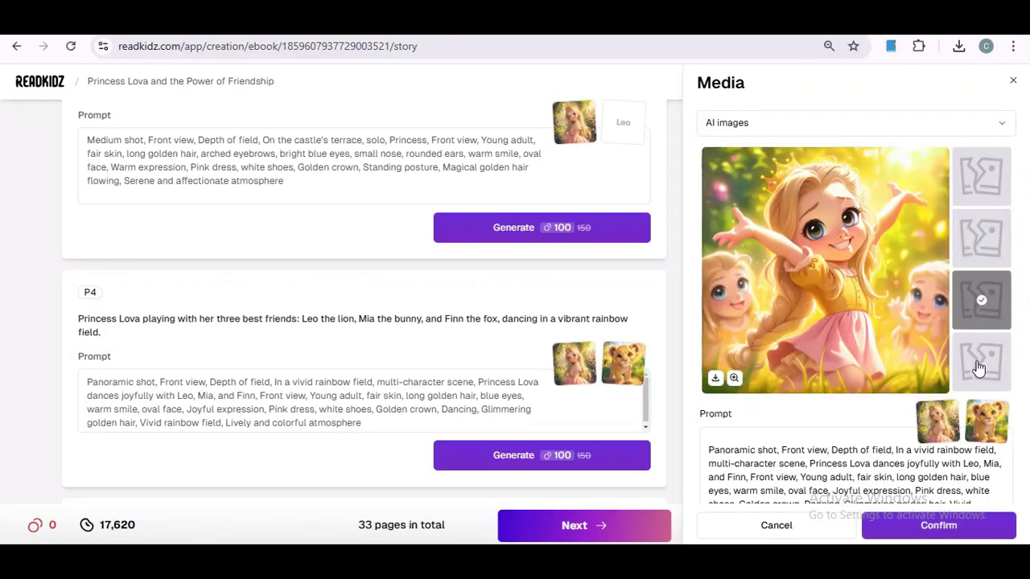
pyautogui.click(979, 368)
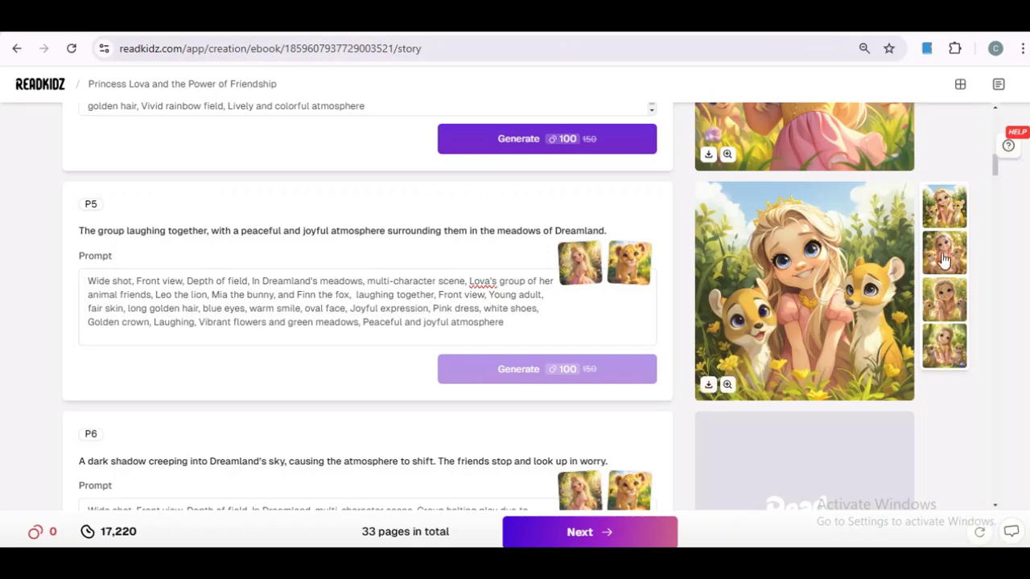
pyautogui.click(944, 259)
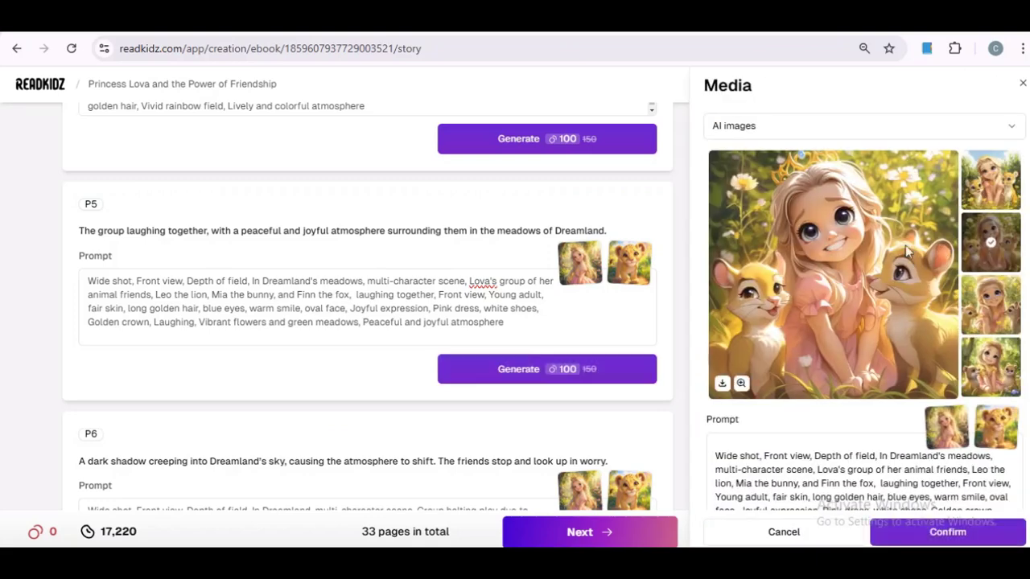
pyautogui.click(997, 190)
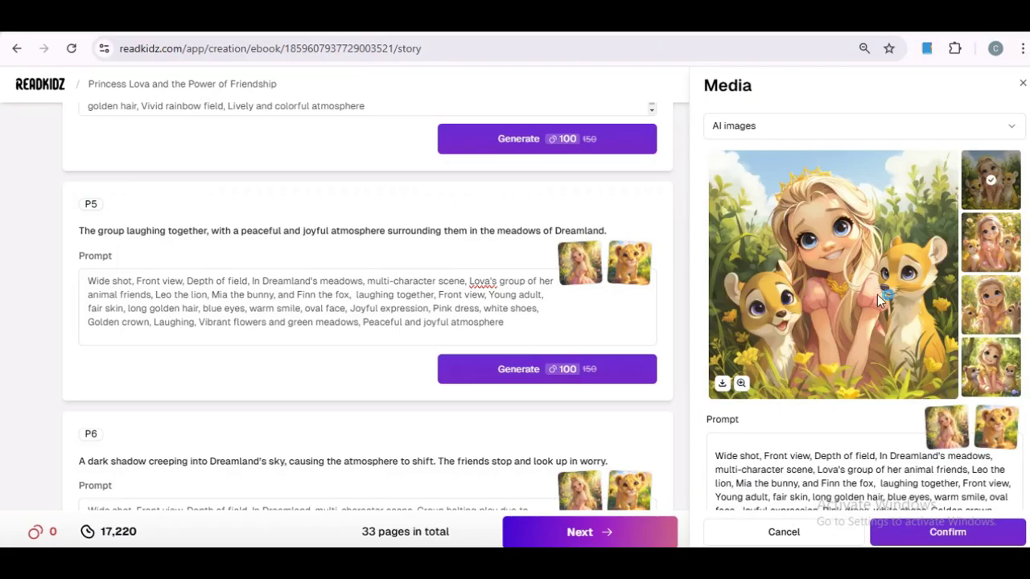
pyautogui.click(885, 528)
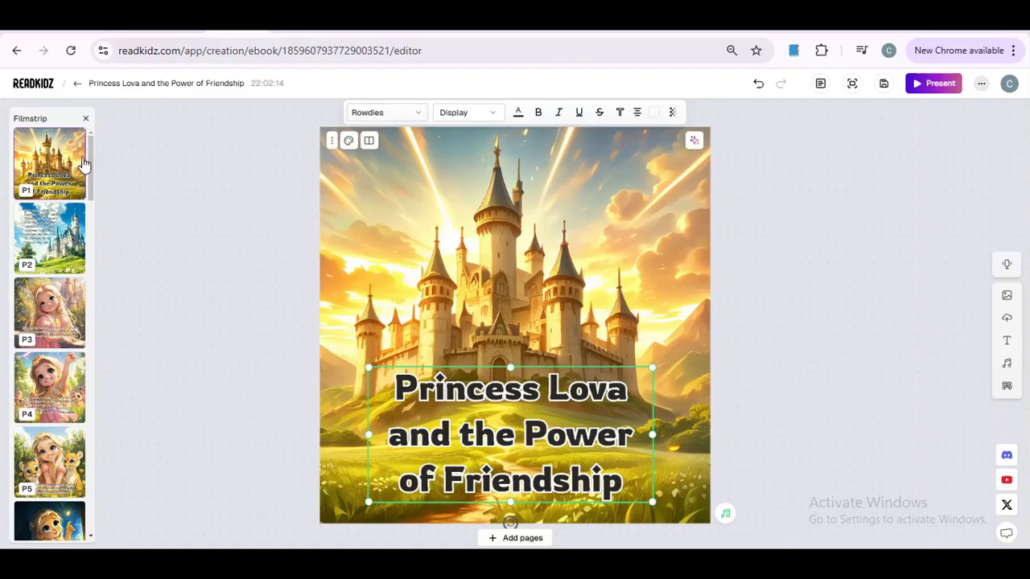
pyautogui.moveTo(89, 158); pyautogui.dragTo(93, 206)
pyautogui.scroll(-2, 94, 206)
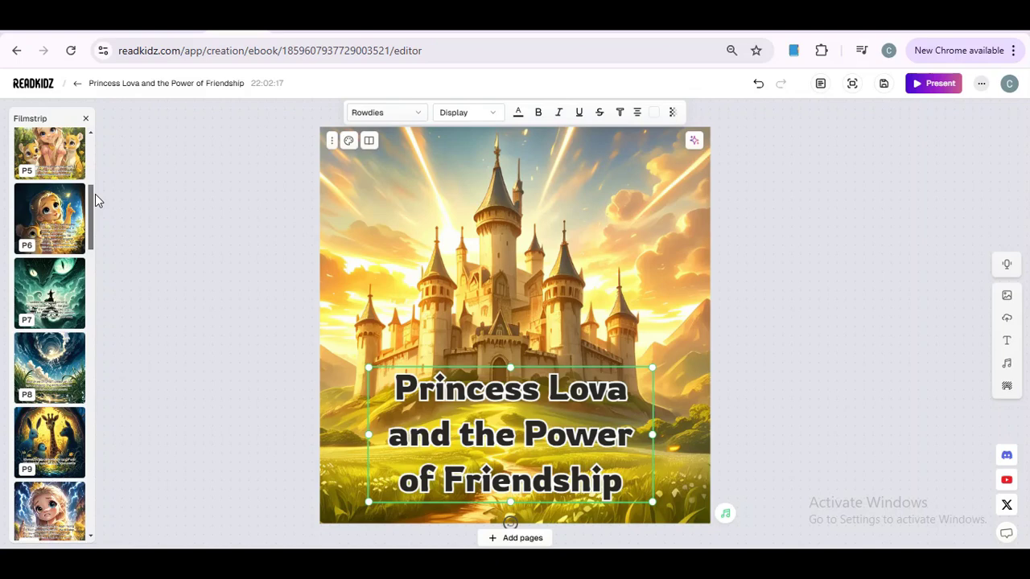
# View pages P2 and P1, scroll down to page P3, and open the image library
pyautogui.moveTo(94, 200); pyautogui.dragTo(101, 137)
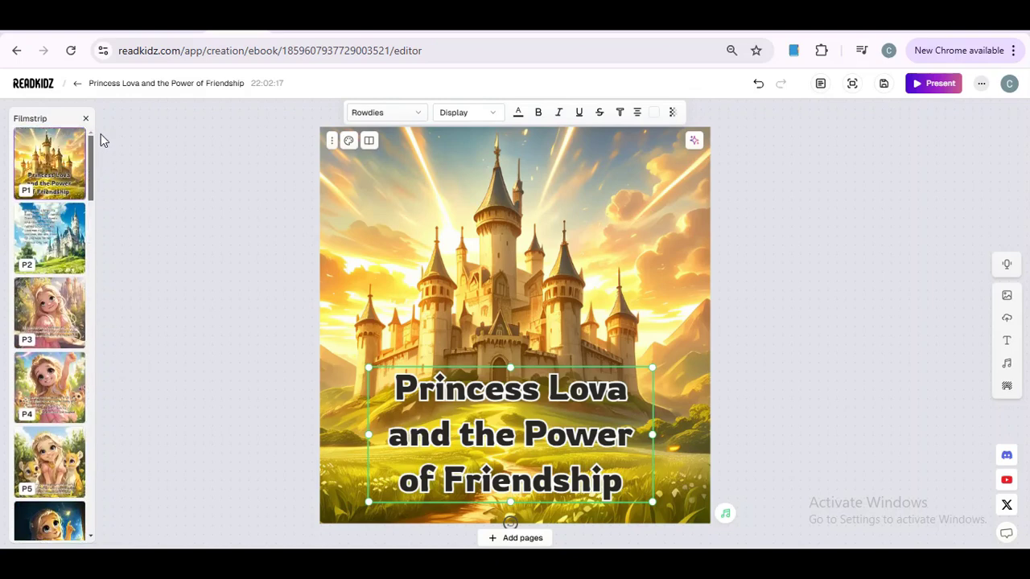
pyautogui.click(54, 243)
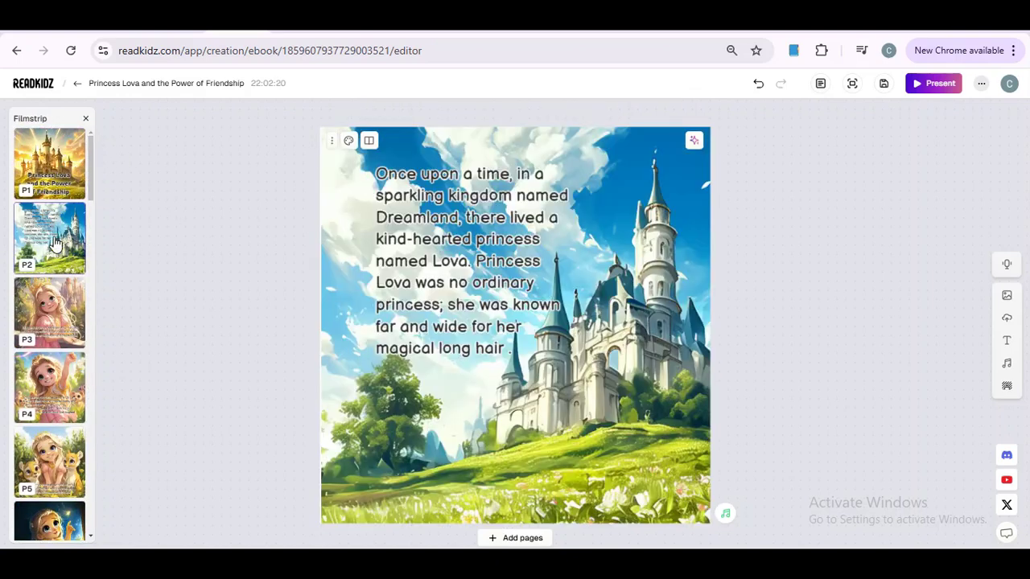
pyautogui.click(63, 176)
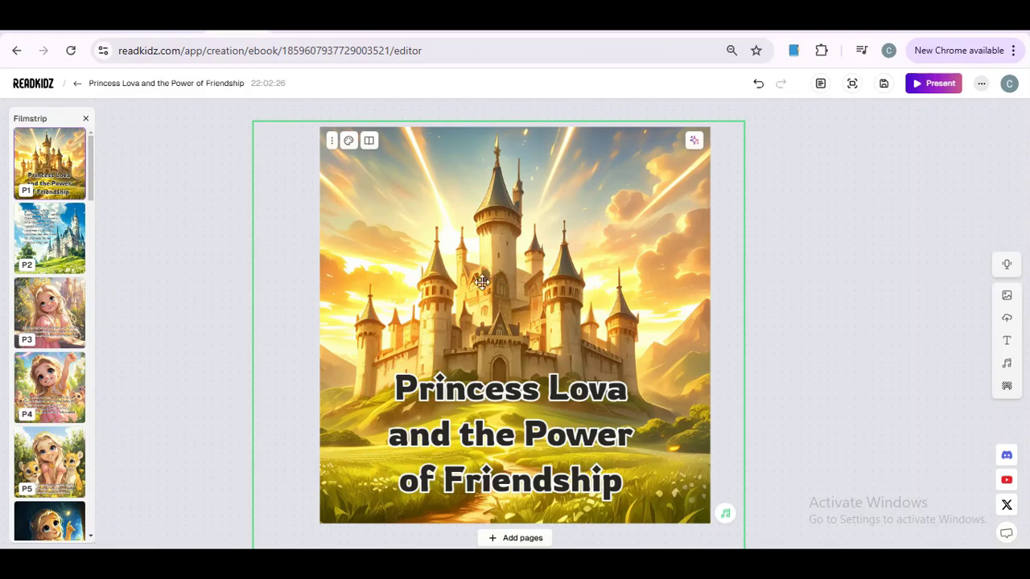
pyautogui.scroll(-2, 498, 285)
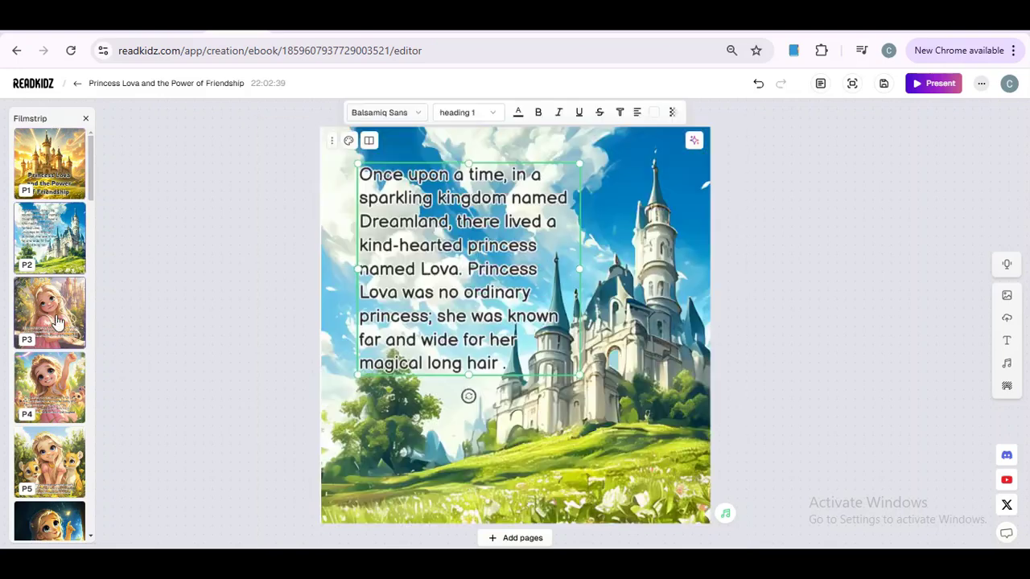
pyautogui.click(1007, 296)
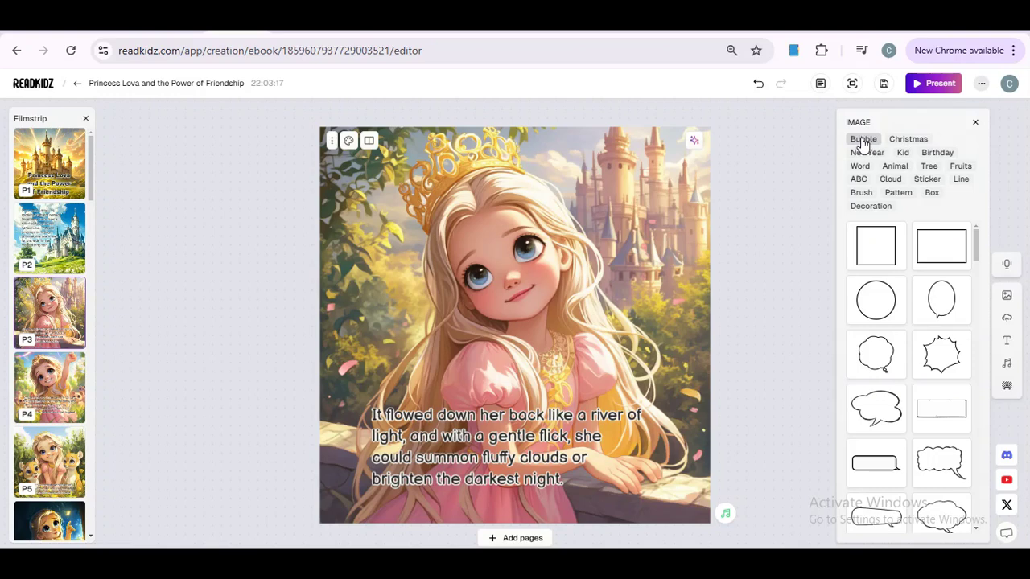
# Browse the Christmas, Pattern, Decoration and Line sticker categories, then show the text style presets
pyautogui.click(906, 141)
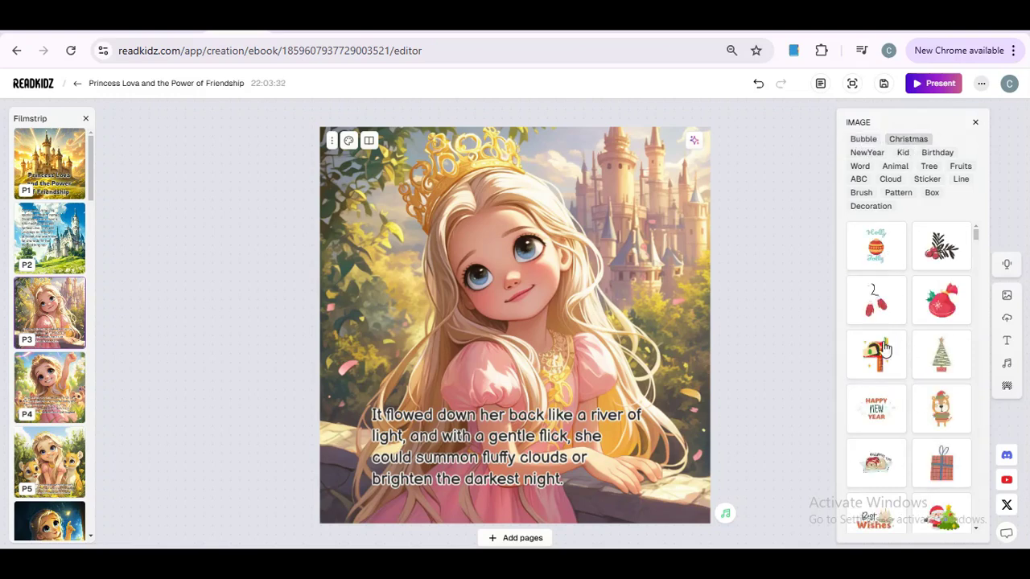
pyautogui.click(900, 198)
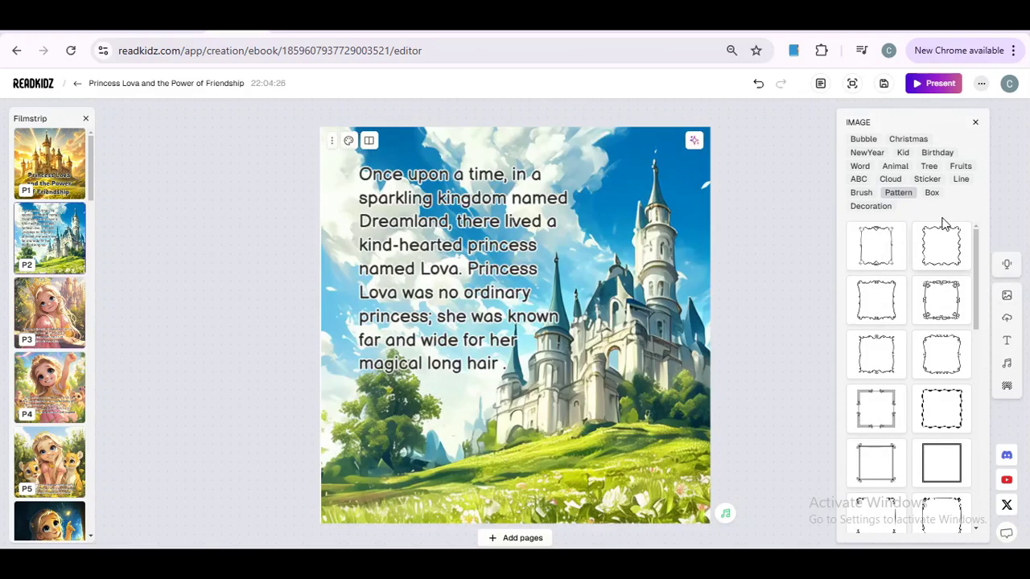
pyautogui.click(871, 207)
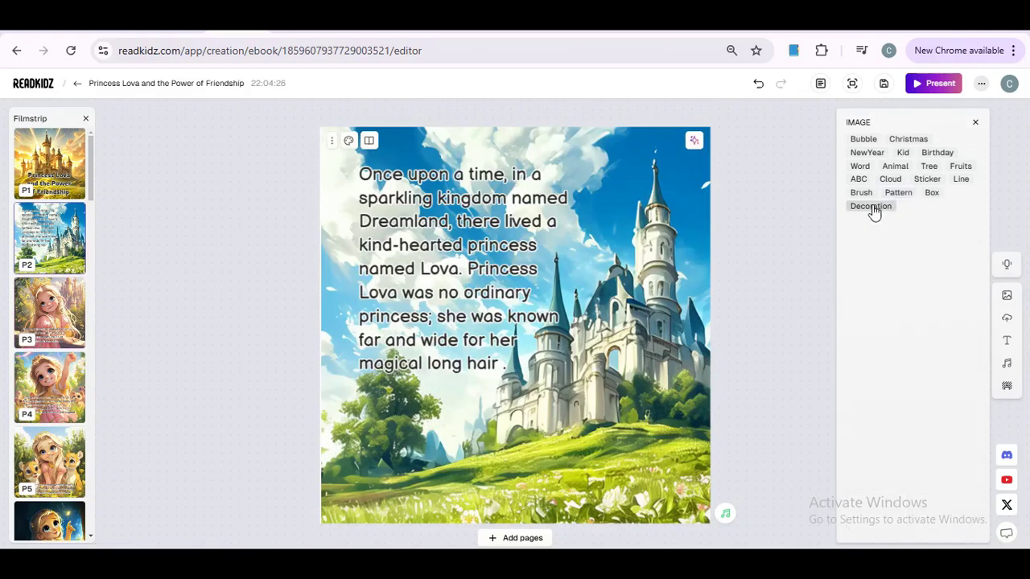
pyautogui.scroll(-2, 968, 470)
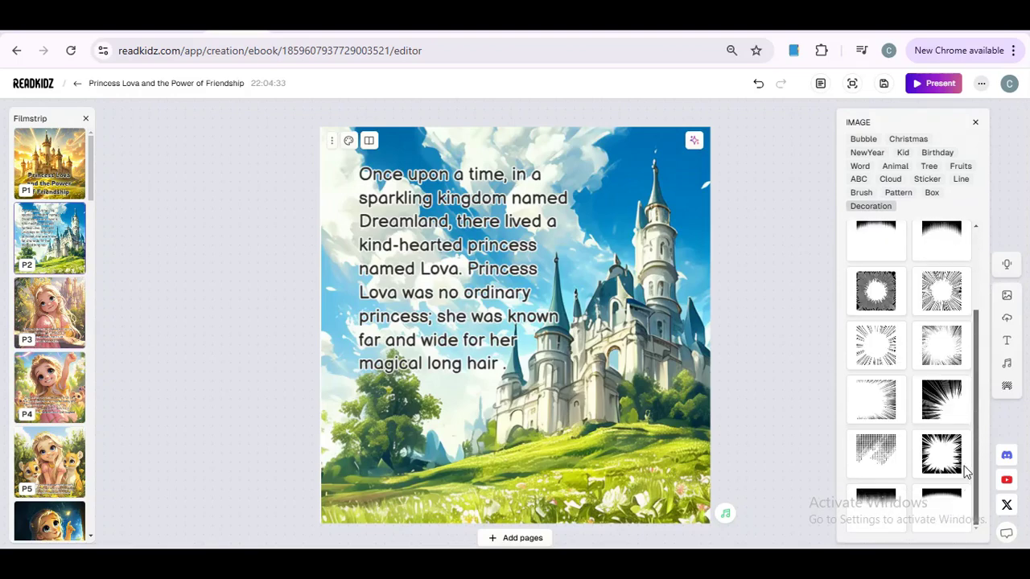
pyautogui.scroll(2, 927, 368)
pyautogui.click(959, 179)
pyautogui.scroll(-5, 961, 515)
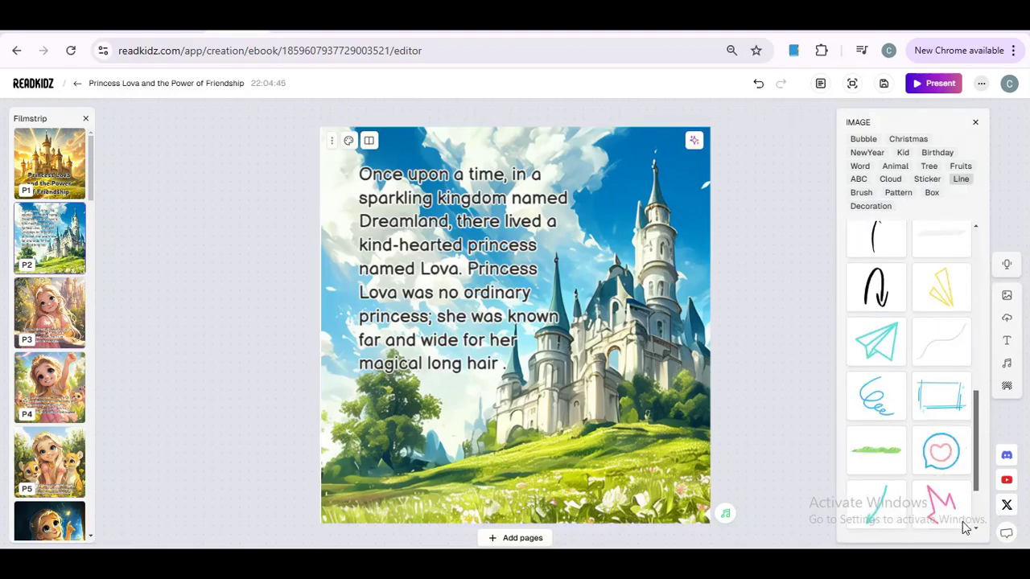
pyautogui.click(1007, 341)
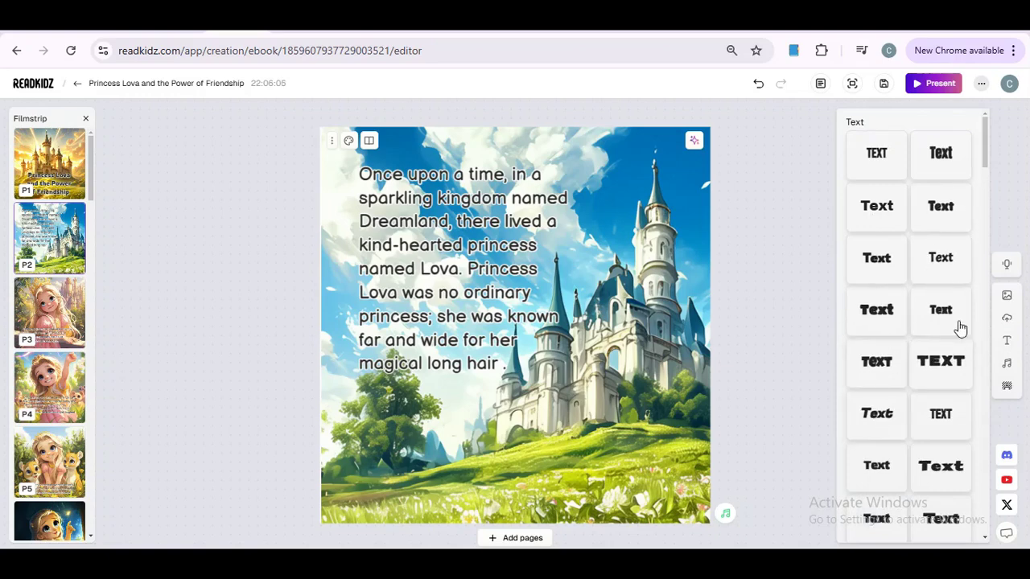
pyautogui.moveTo(984, 157); pyautogui.dragTo(954, 532)
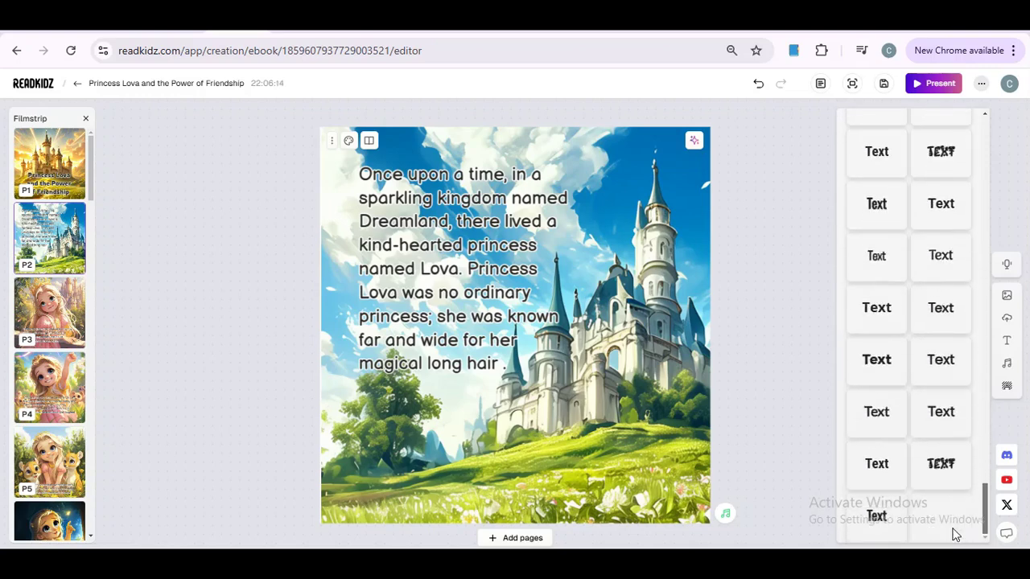
# Turn on bleed lines and set the cover title font to Mochiy Pop One
pyautogui.click(982, 85)
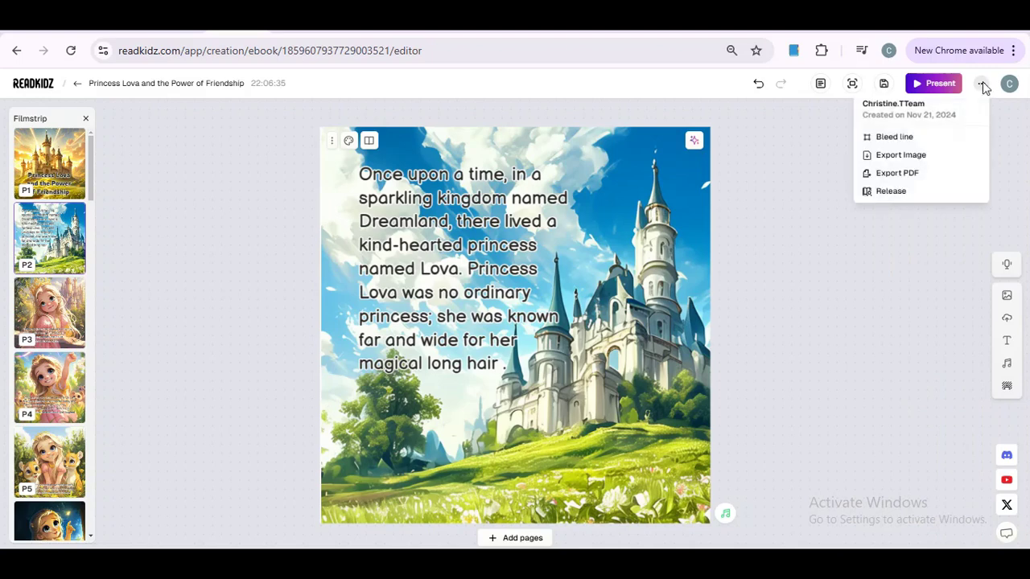
pyautogui.click(889, 140)
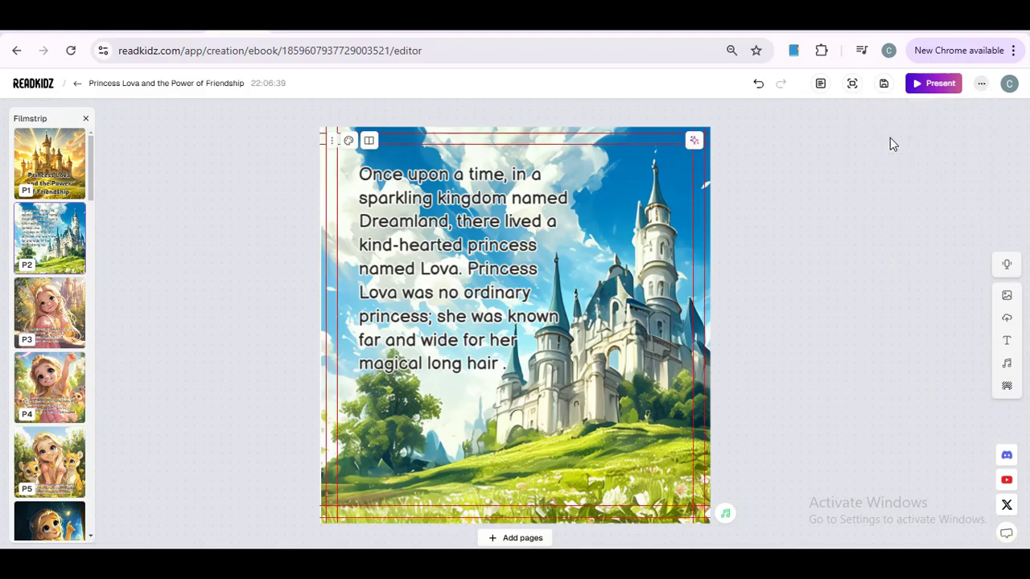
pyautogui.moveTo(332, 143)
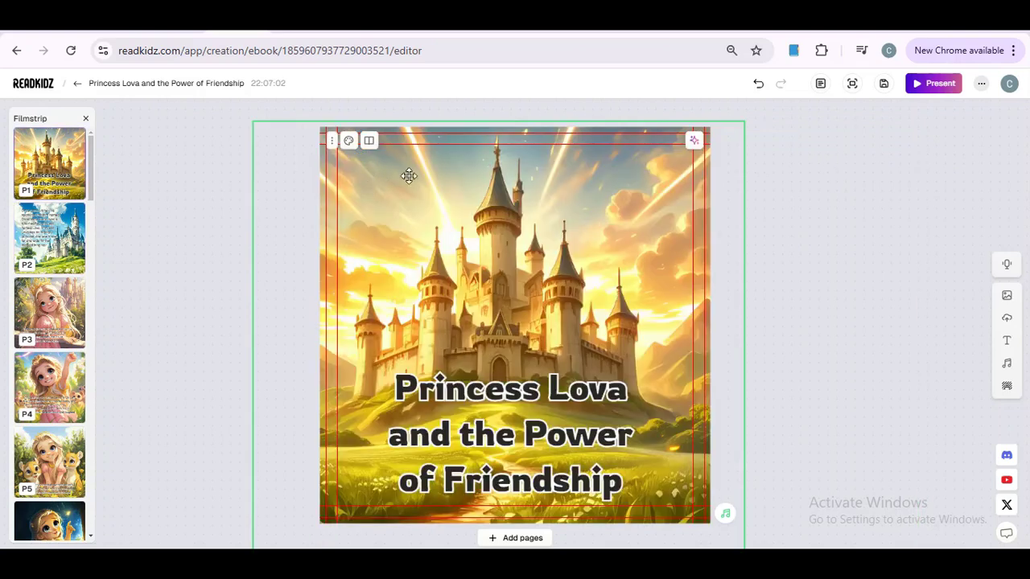
pyautogui.click(579, 424)
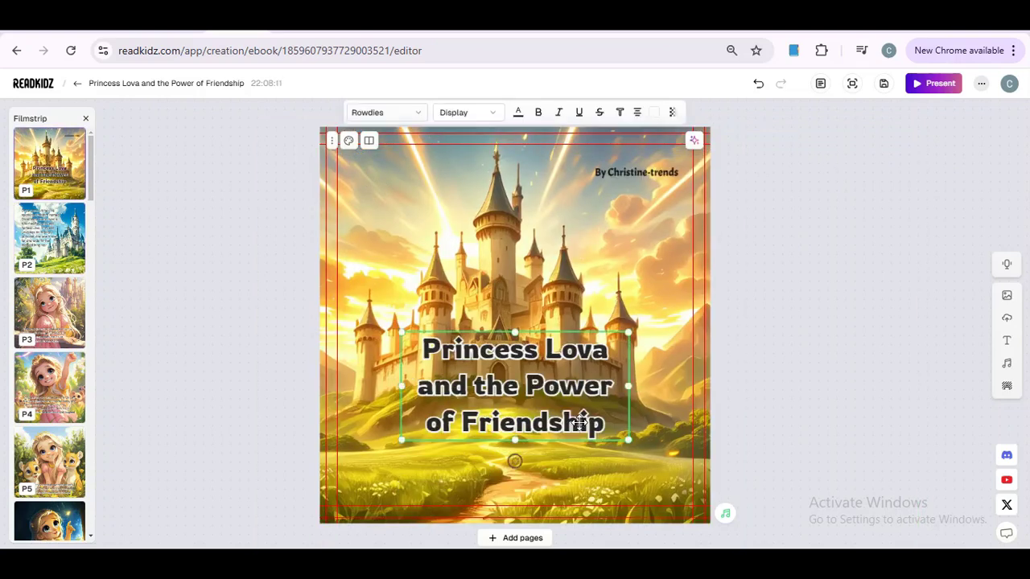
pyautogui.click(416, 115)
pyautogui.moveTo(490, 209); pyautogui.dragTo(490, 256)
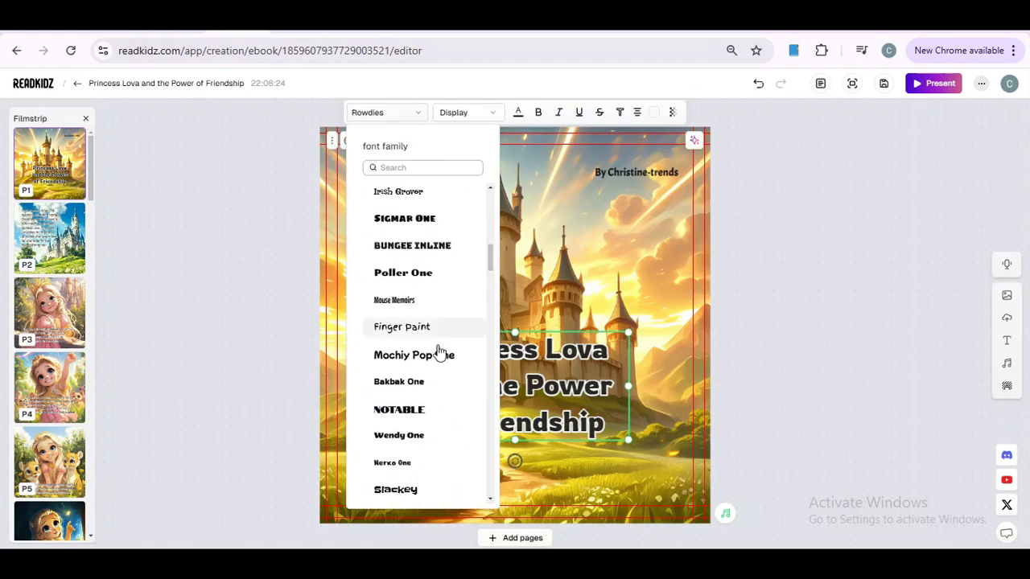
pyautogui.click(422, 357)
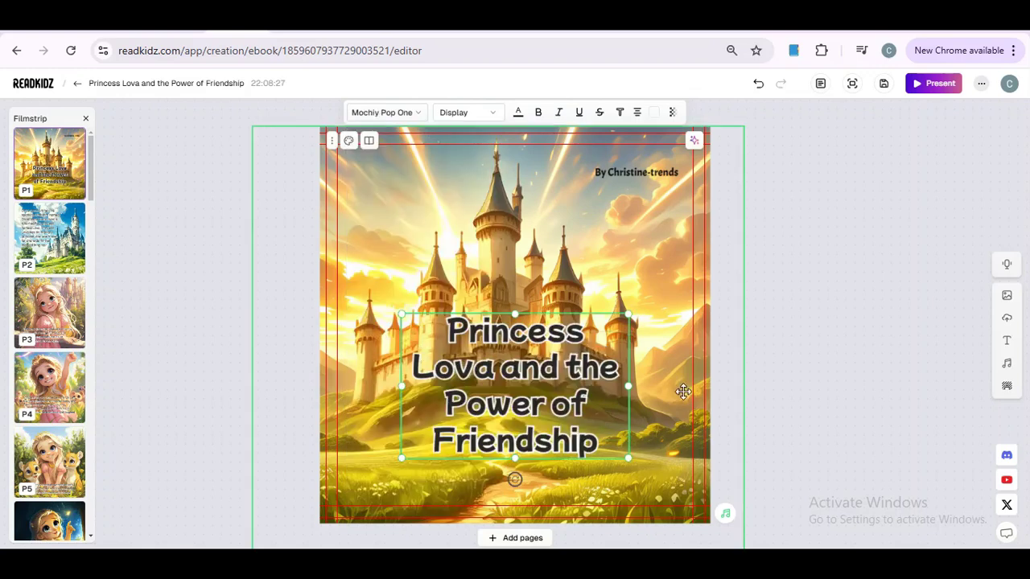
# Move the cover title slightly lower over the castle image
pyautogui.moveTo(565, 380); pyautogui.dragTo(564, 405)
pyautogui.click(811, 350)
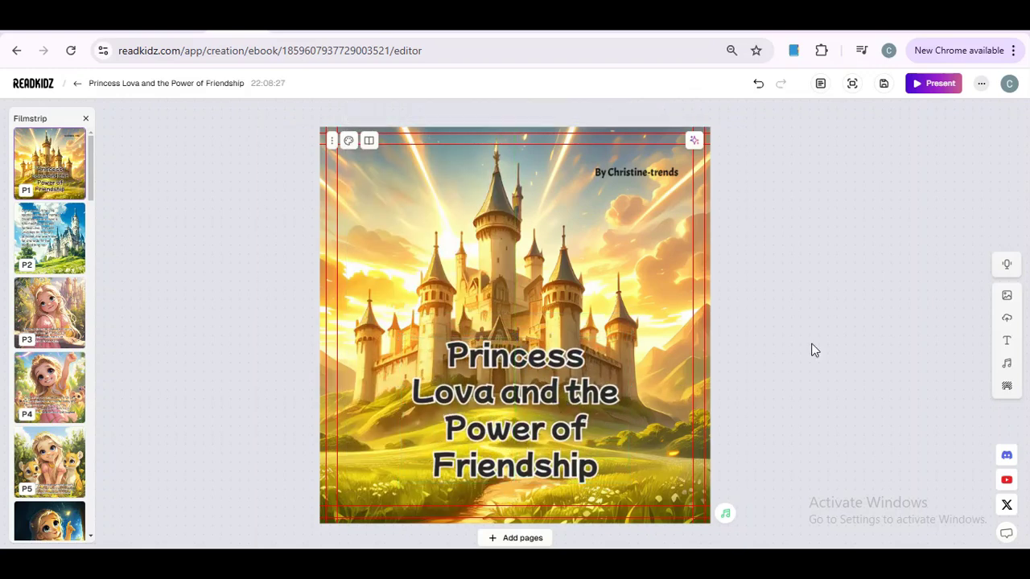
pyautogui.click(485, 369)
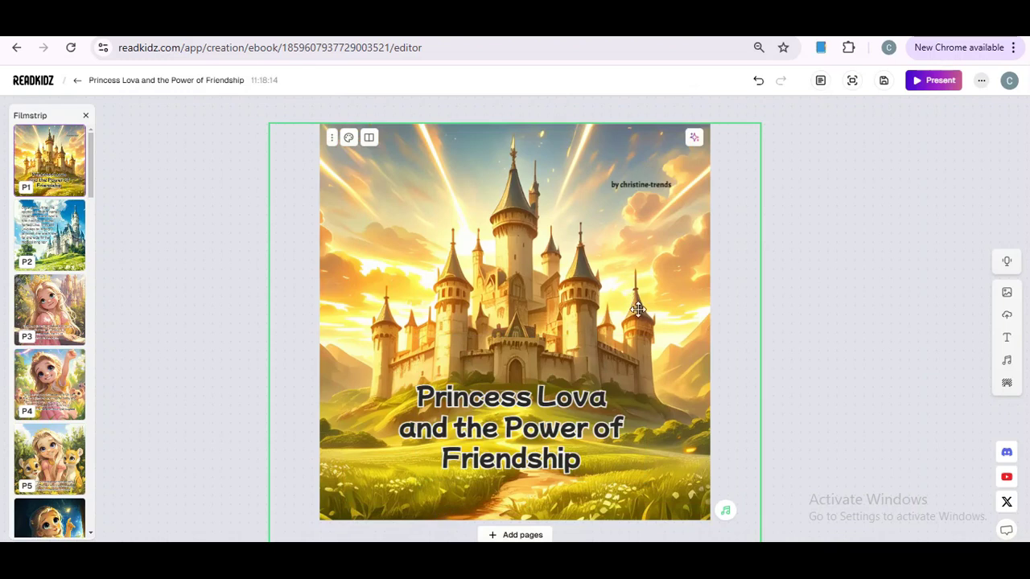
# Open the narrator voice library and preview Olivia's voice
pyautogui.click(1006, 263)
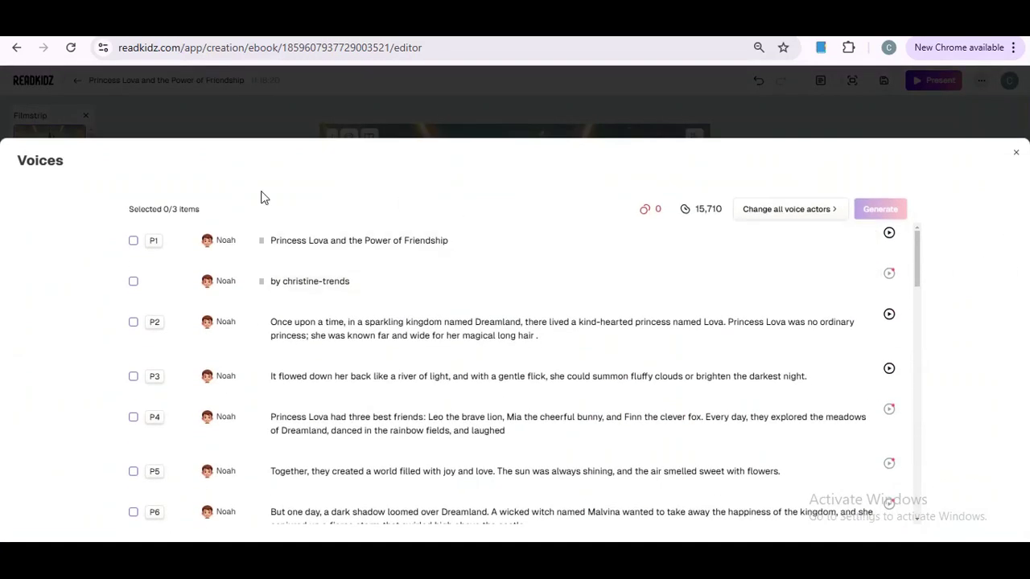
pyautogui.click(207, 243)
pyautogui.moveTo(260, 277)
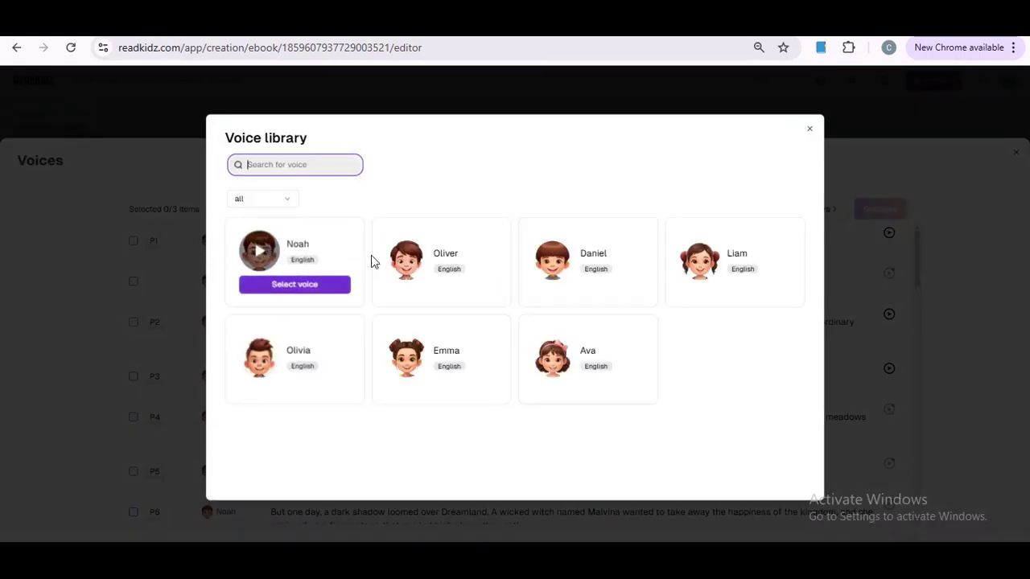
pyautogui.moveTo(620, 285)
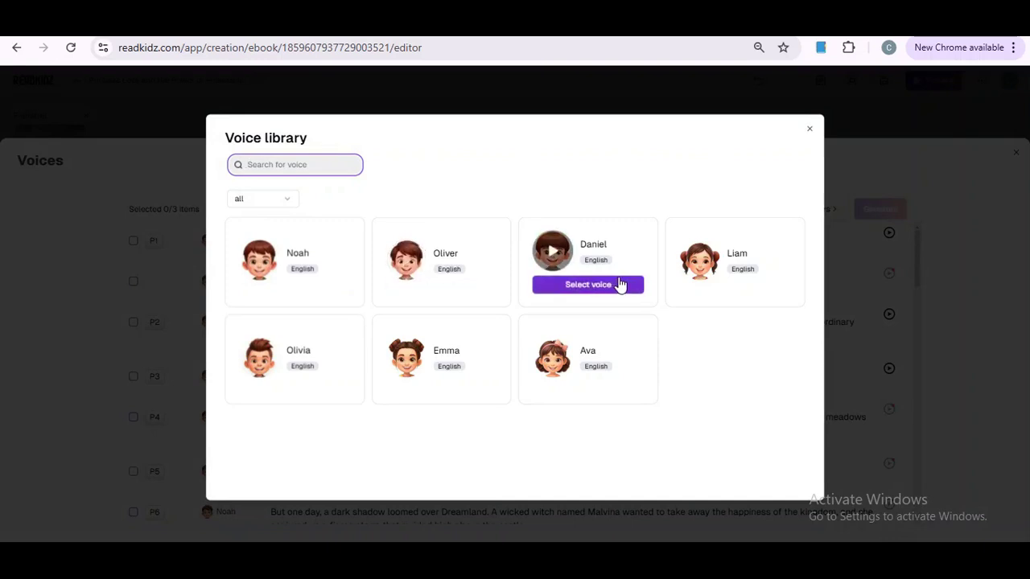
pyautogui.moveTo(316, 249)
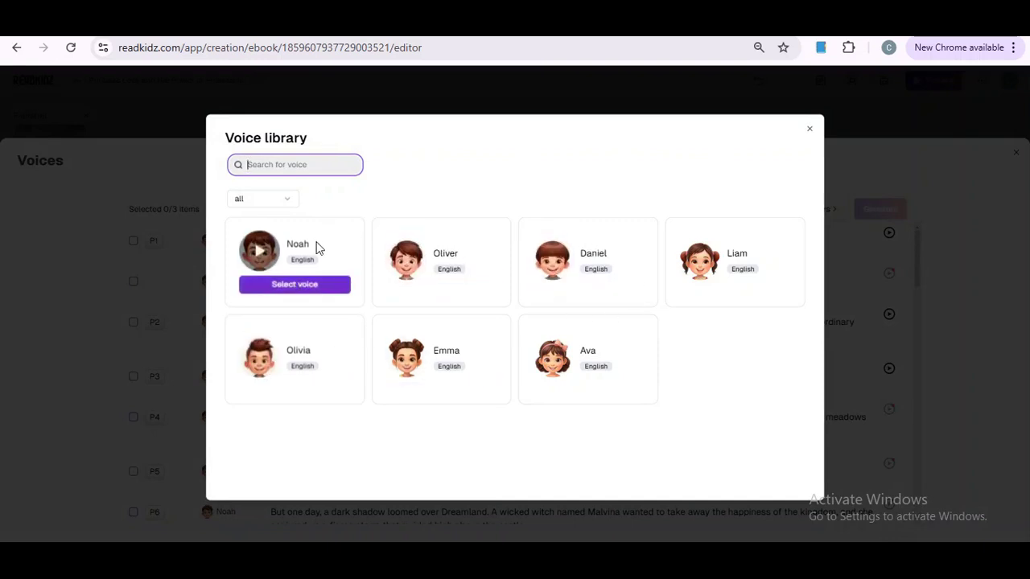
pyautogui.click(259, 349)
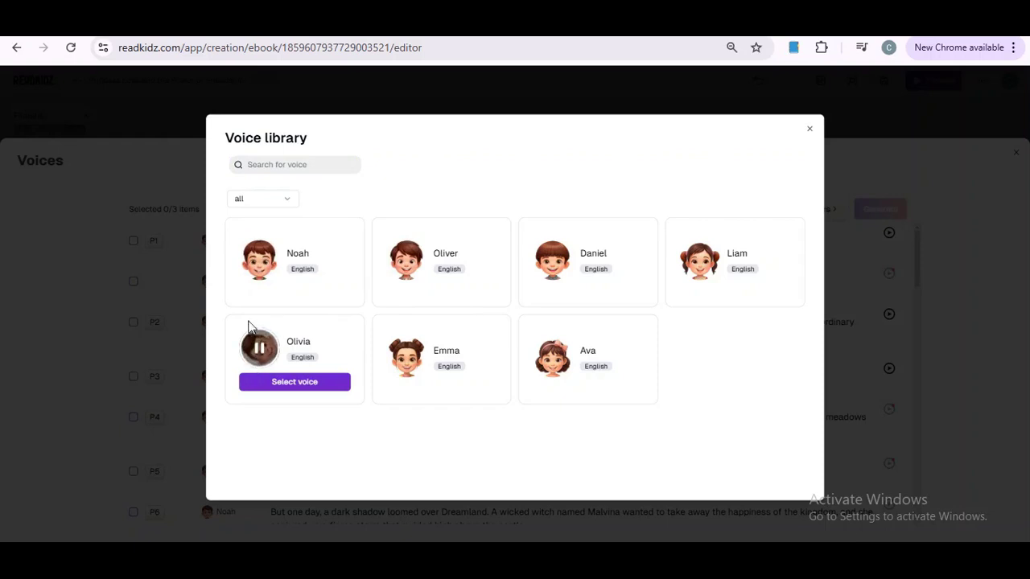
pyautogui.click(259, 347)
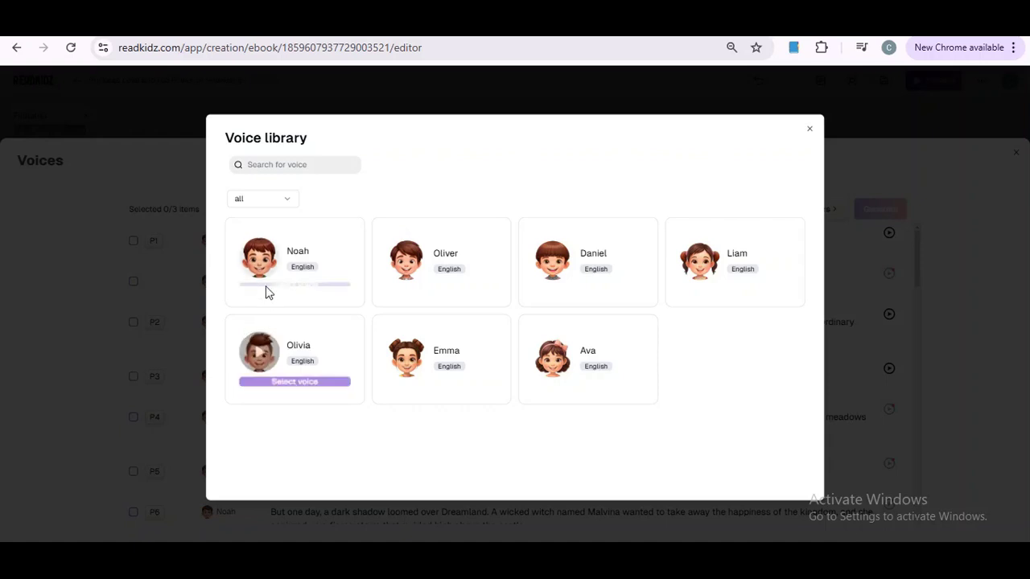
# Preview Noah's voice and select Noah as the narrator
pyautogui.click(259, 254)
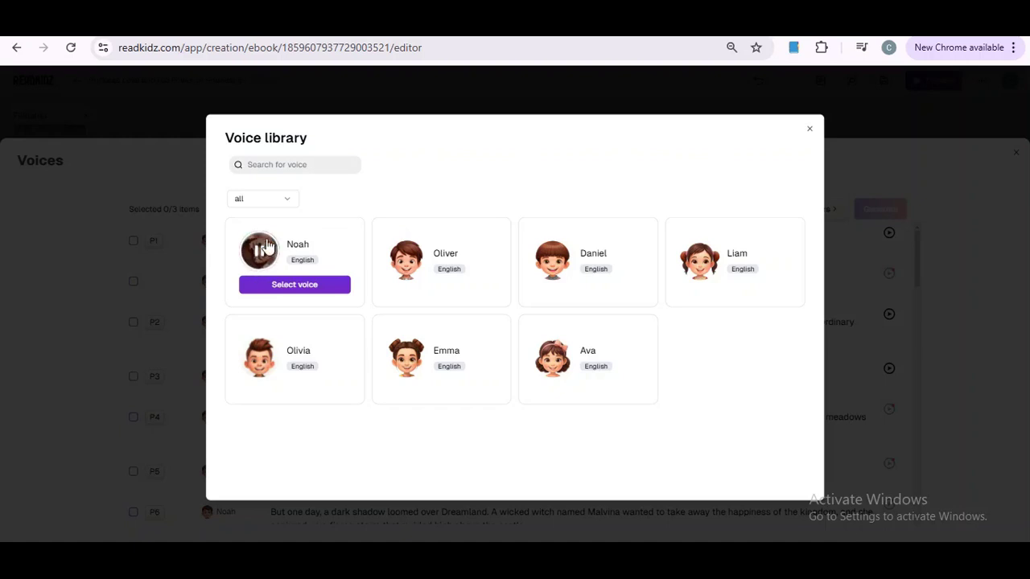
pyautogui.moveTo(430, 387)
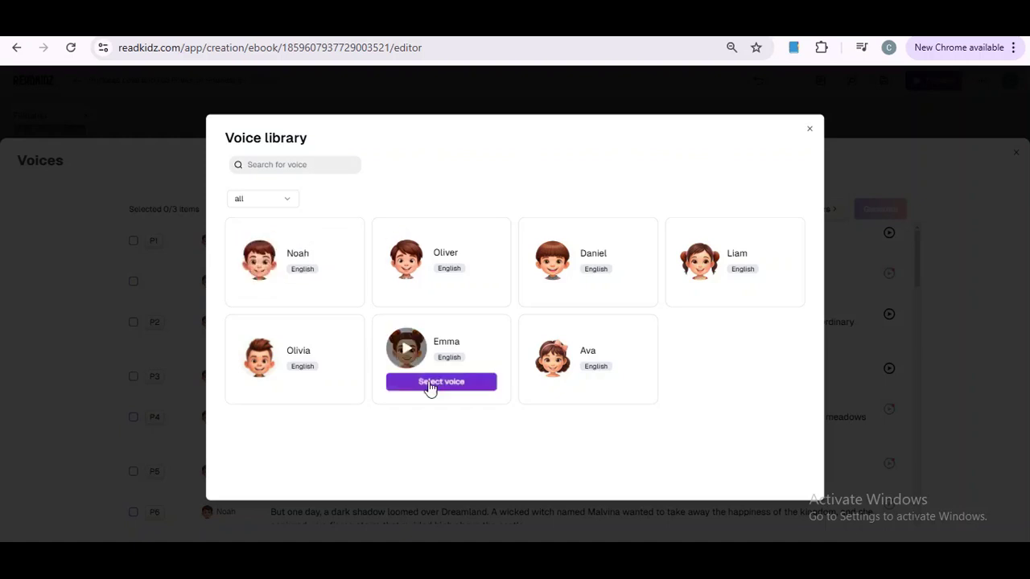
pyautogui.moveTo(301, 258)
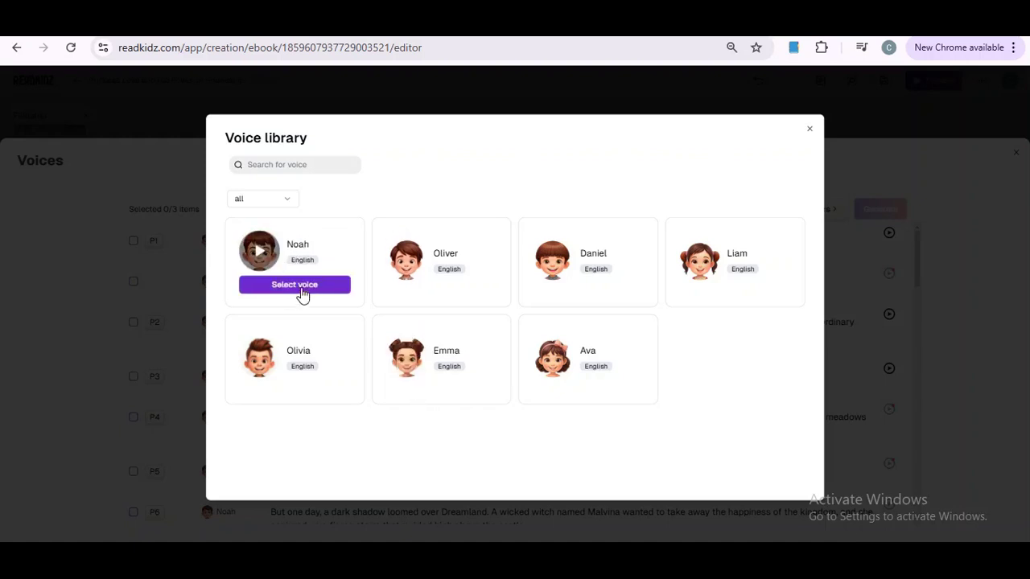
pyautogui.click(283, 288)
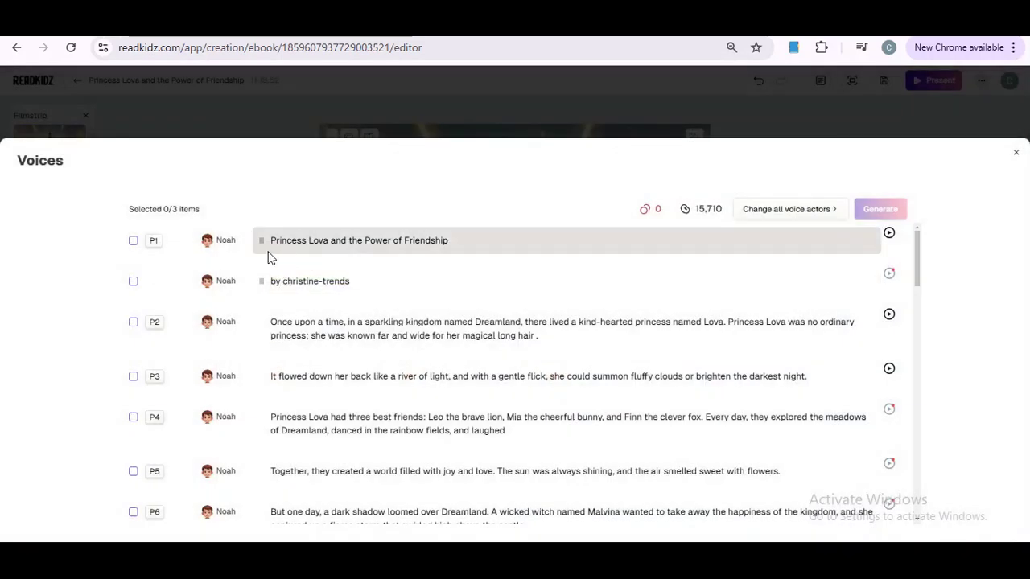
# Generate Noah voiceovers for pages P1, P2 and P3
pyautogui.click(133, 241)
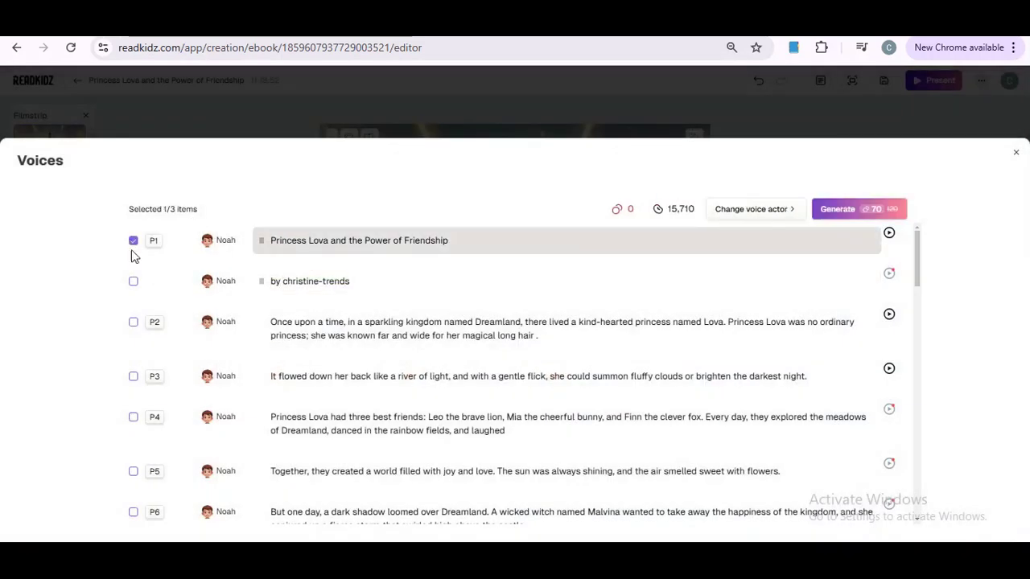
pyautogui.click(134, 323)
pyautogui.click(134, 377)
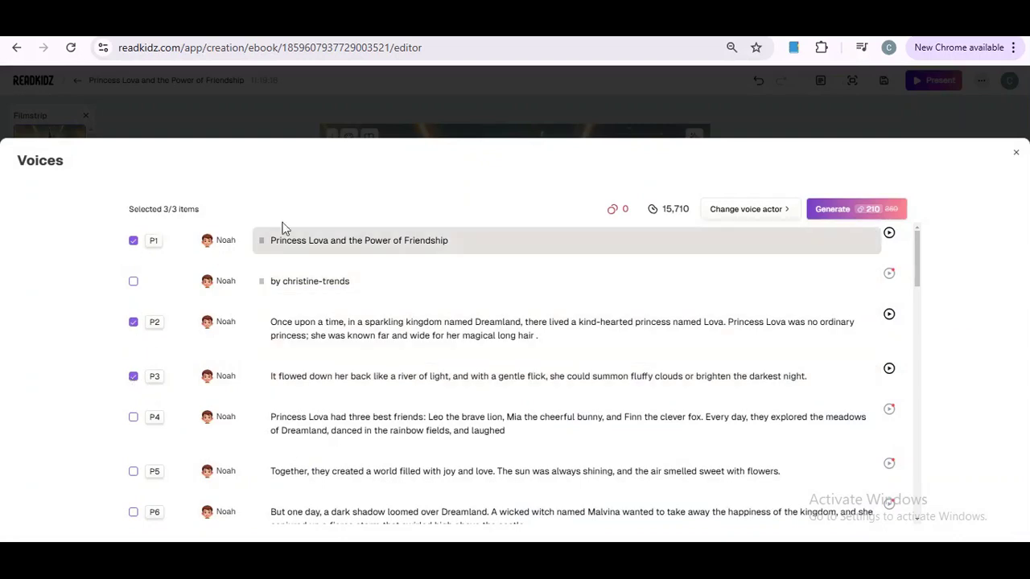
pyautogui.click(849, 213)
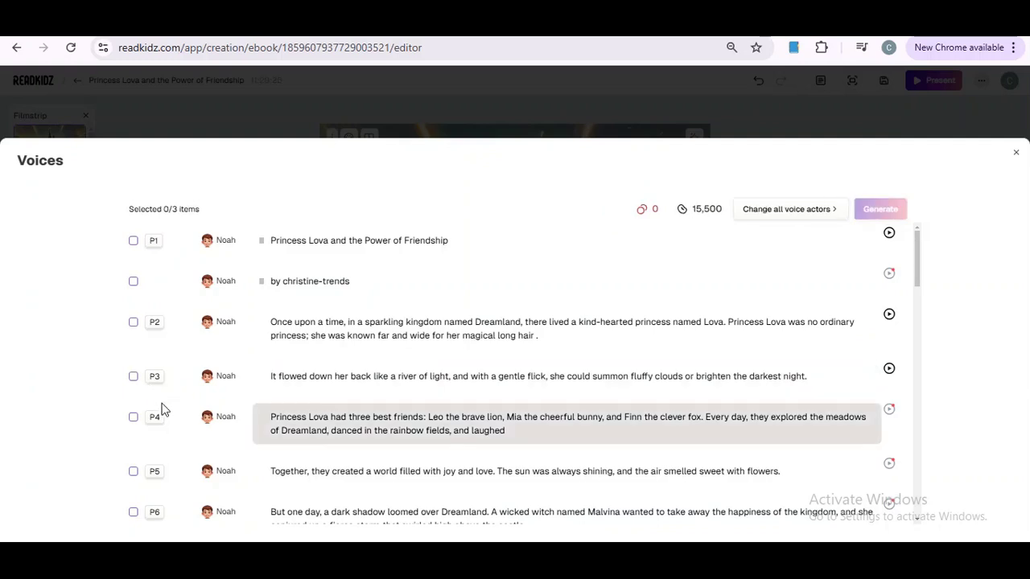
# Generate voiceovers for P4 and P5, leaving P6 out, and close the Voices window
pyautogui.click(133, 417)
pyautogui.click(133, 471)
pyautogui.click(133, 512)
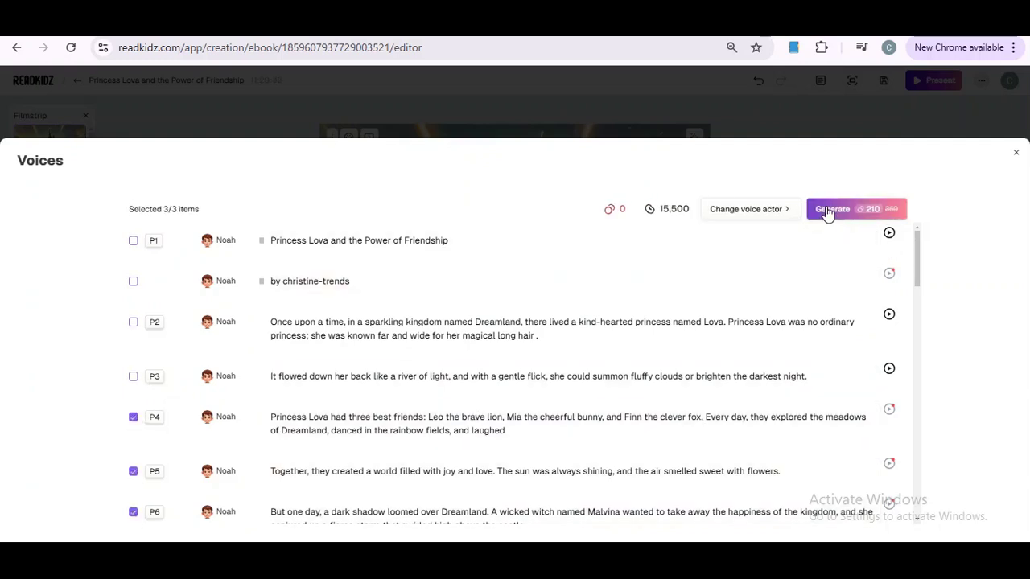
pyautogui.click(134, 512)
pyautogui.click(822, 211)
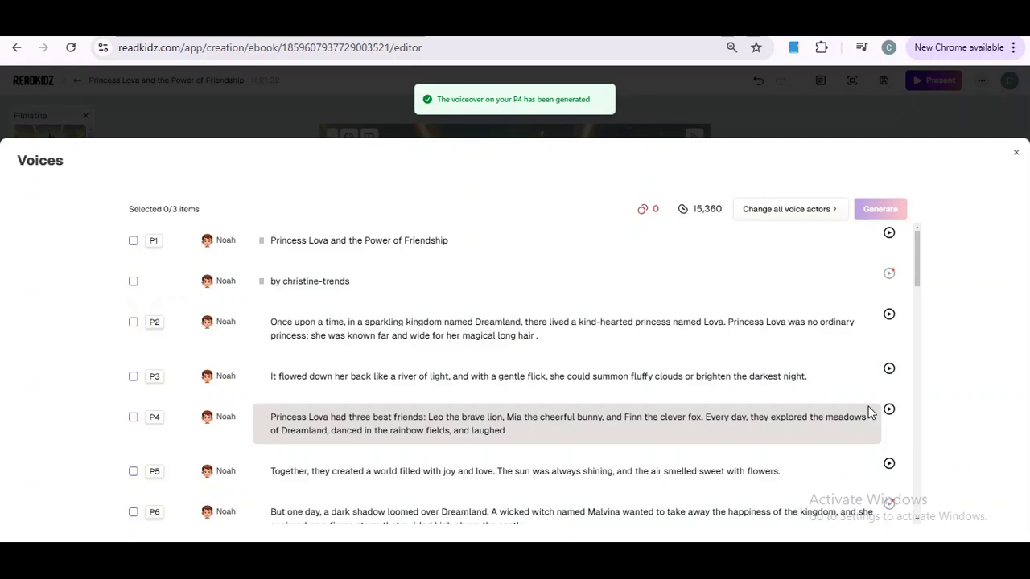
pyautogui.click(1015, 153)
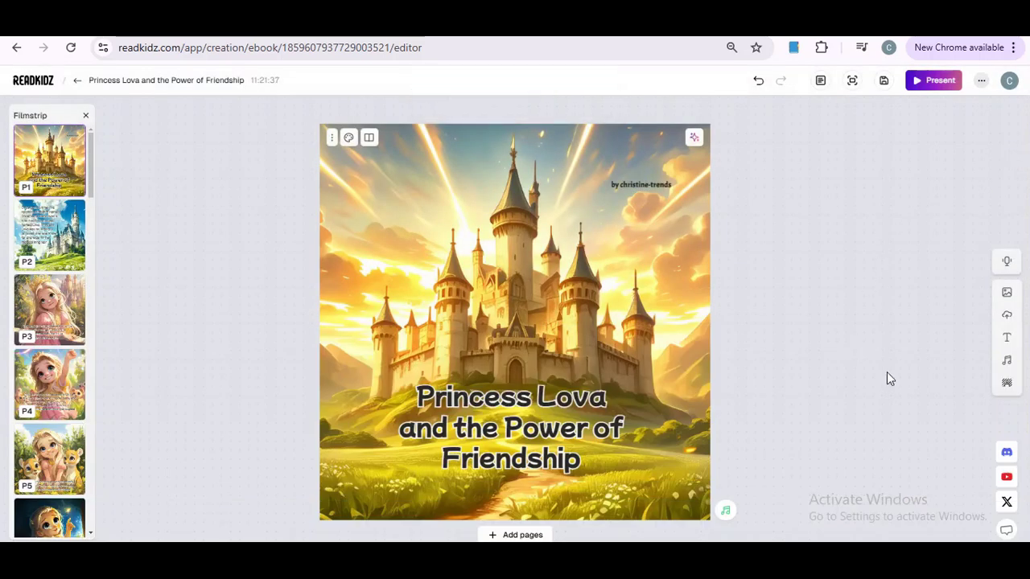
# Preview the Fun and Happy children mickeyscat music tracks, keeping Fun as background music
pyautogui.click(1008, 364)
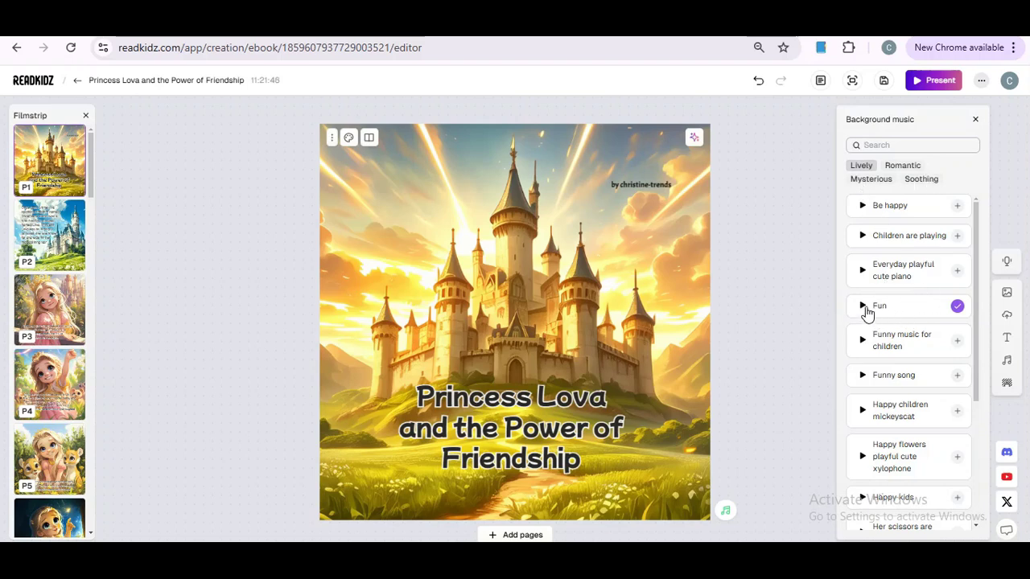
pyautogui.click(864, 307)
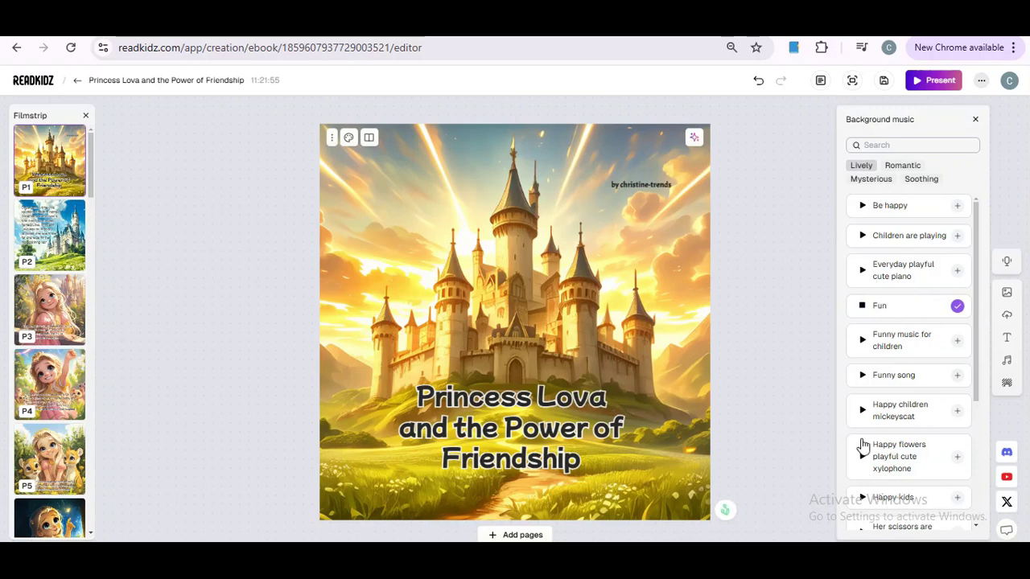
pyautogui.click(861, 411)
pyautogui.click(862, 411)
# Close the music panel and advance the presentation from the cover to the first spread
pyautogui.click(814, 312)
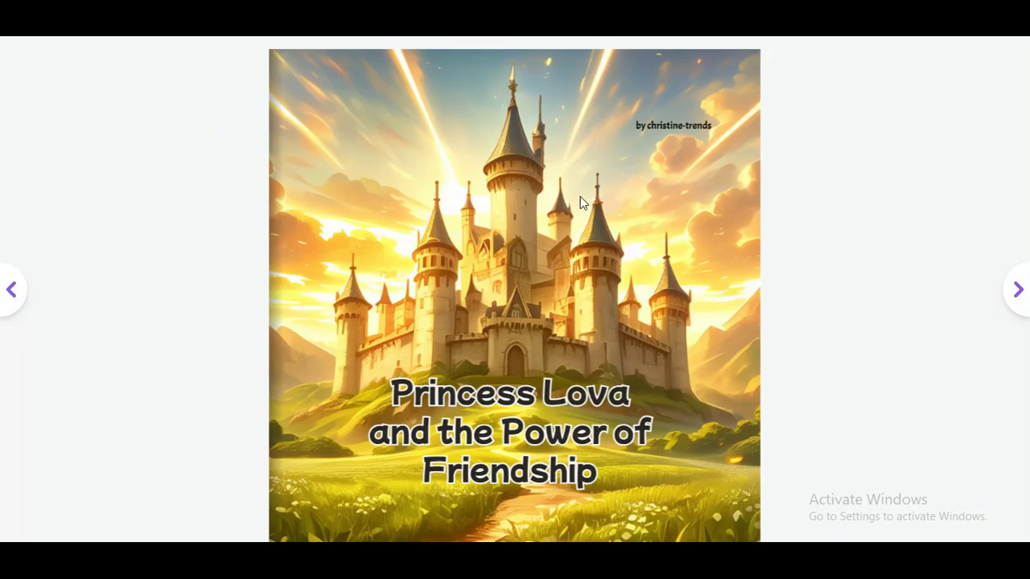
pyautogui.click(1017, 295)
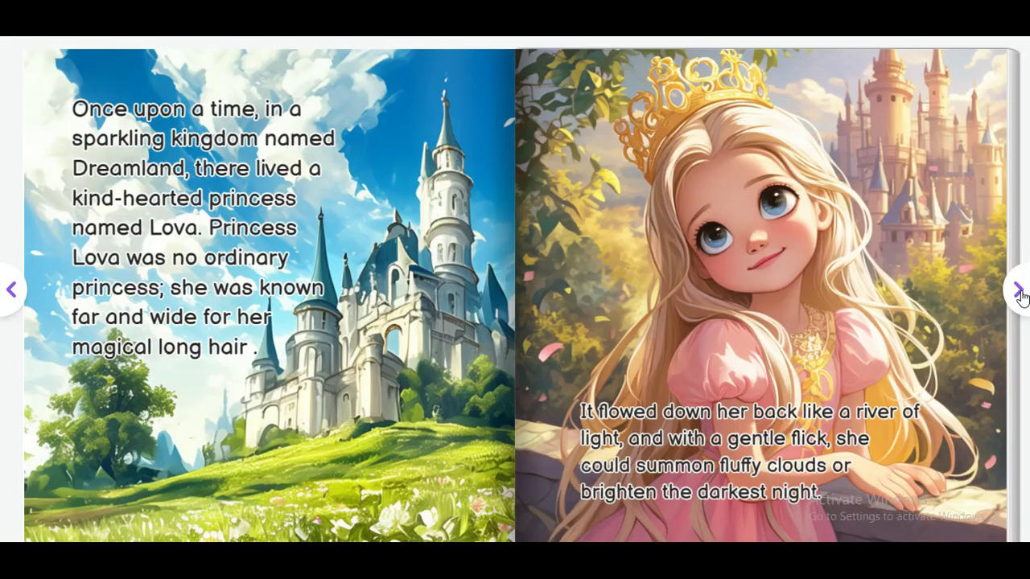